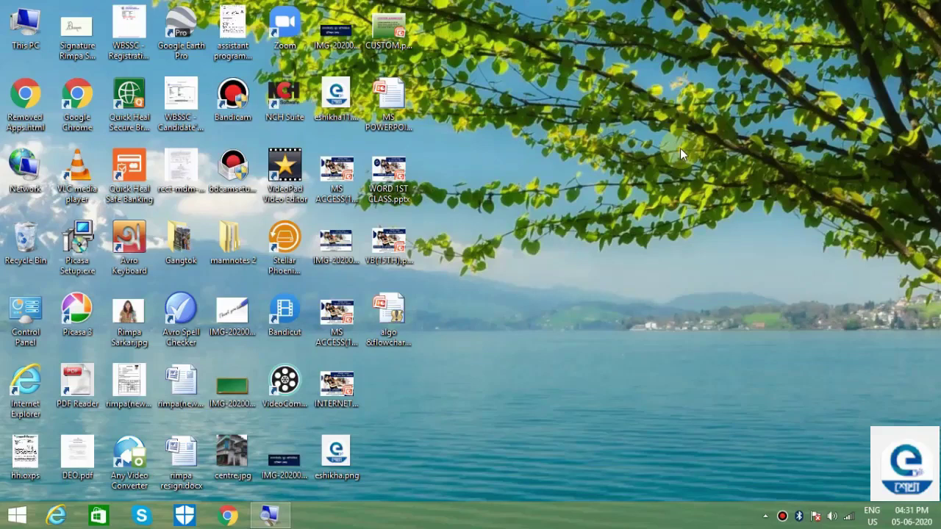
Launch PowerPoint by running POWERPNT from the Windows Run dialog.
key("super+r")
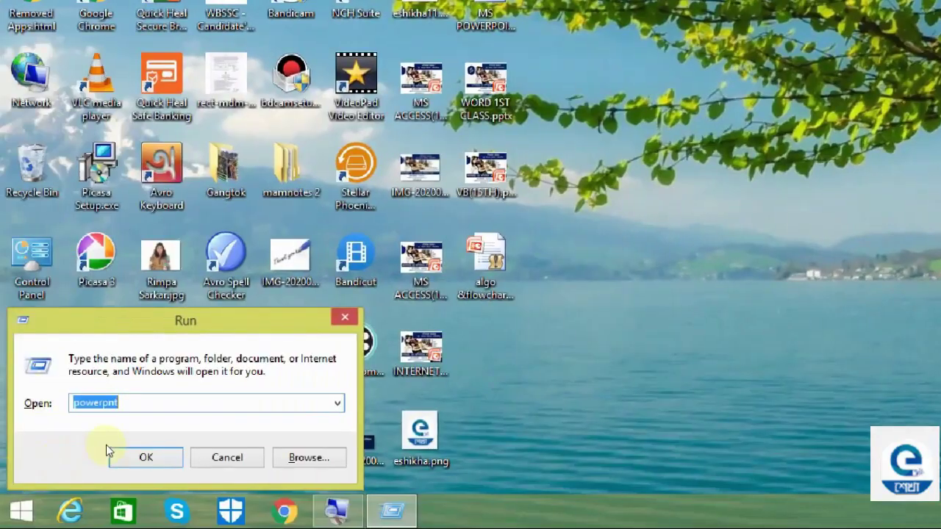
key("BackSpace")
type("POWERPNT")
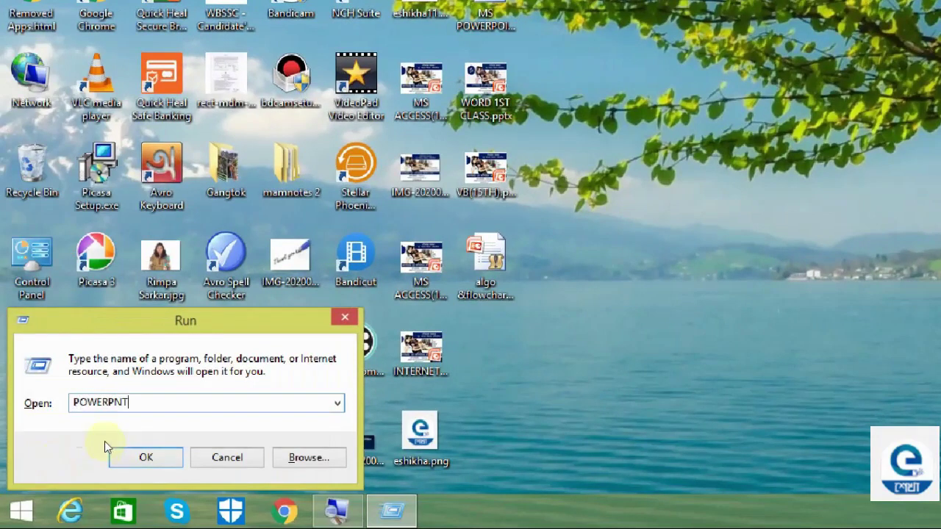
left_click(118, 468)
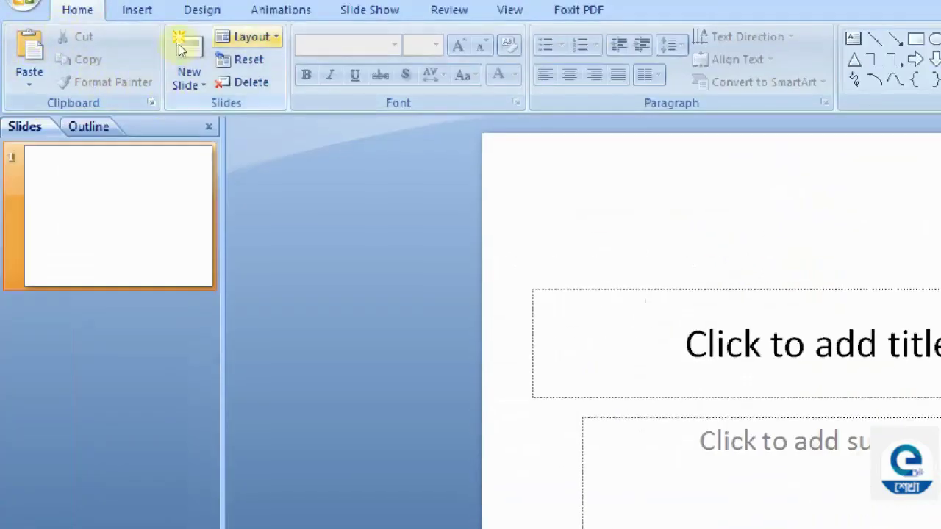
Apply the Blank layout to slide 1 and begin inserting a picture.
left_click(247, 36)
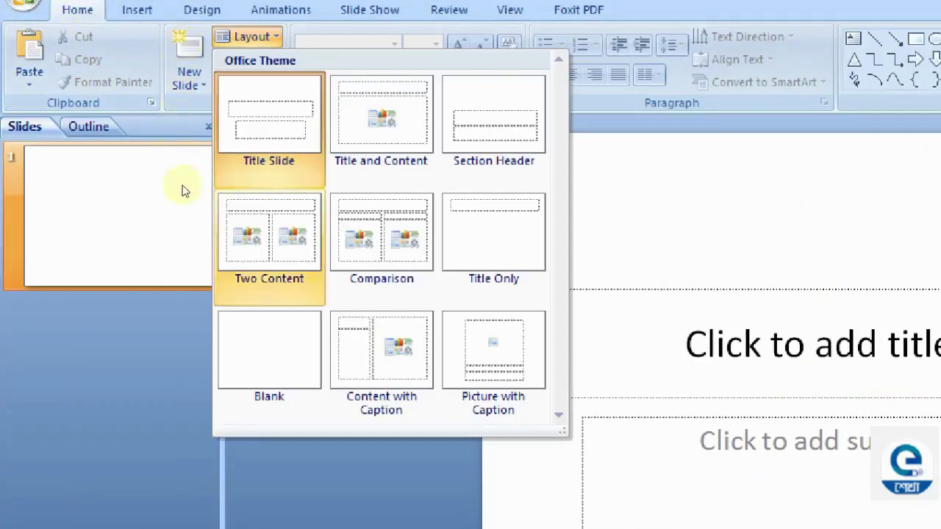
left_click(269, 353)
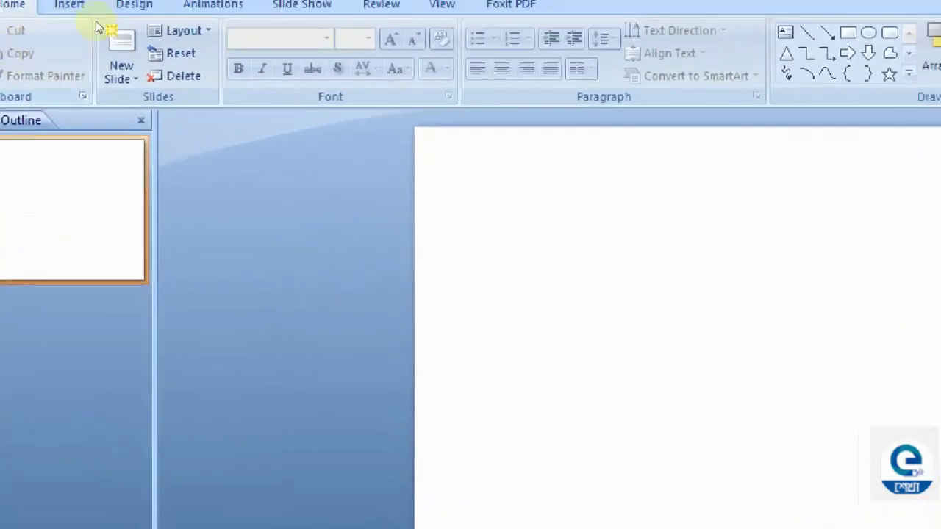
left_click(74, 27)
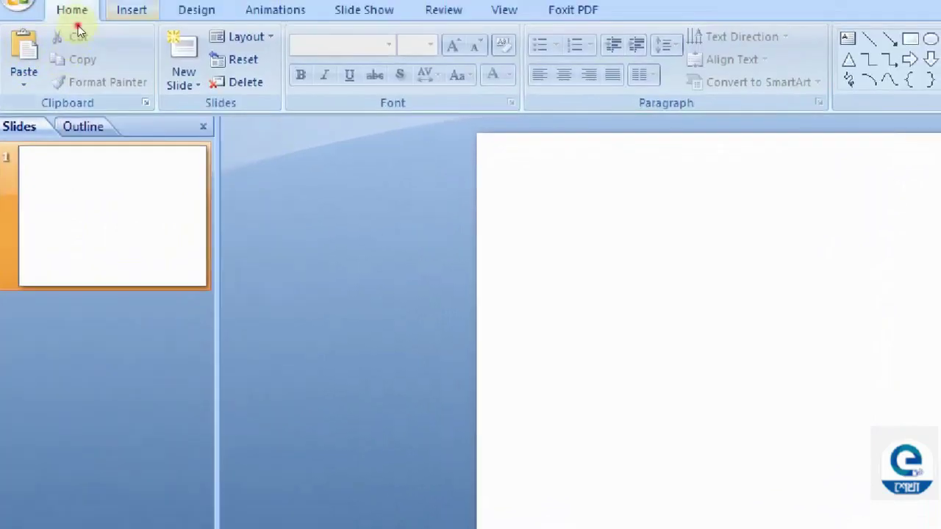
left_click(49, 53)
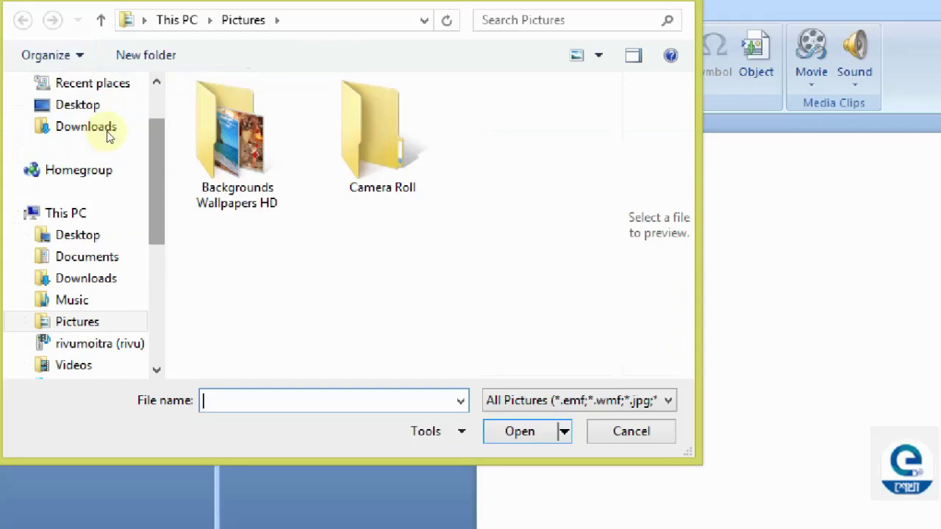
Insert 22651.jpg from Backgrounds Wallpapers HD and move it to the slide's bottom-left corner.
key("Return")
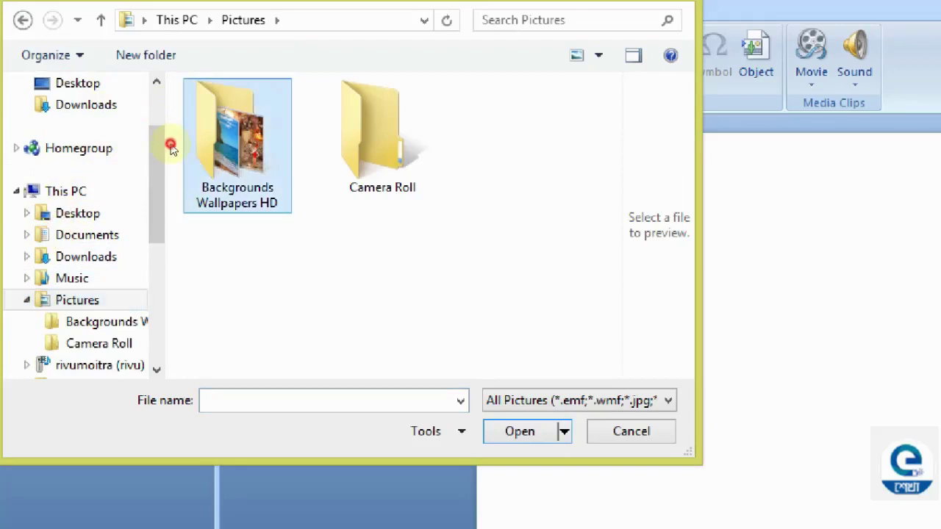
key("Return")
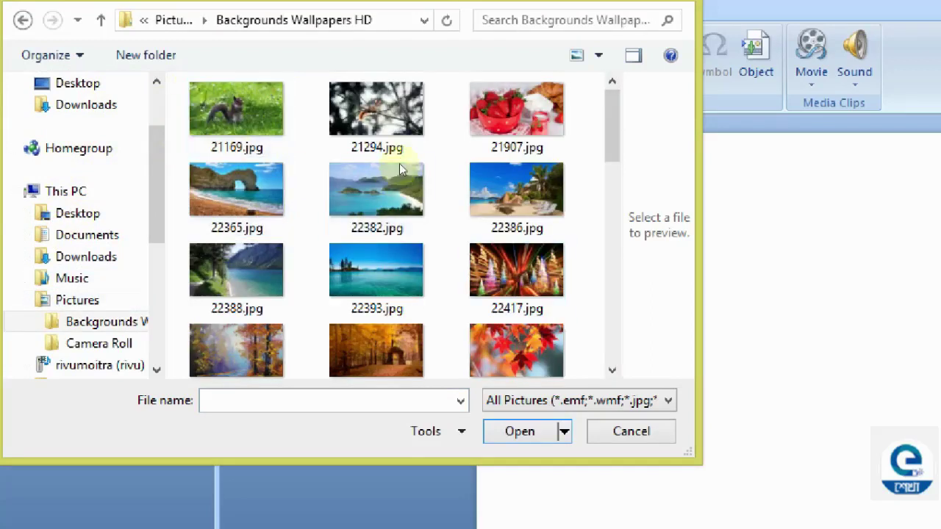
scroll(412, 140, "down", 2)
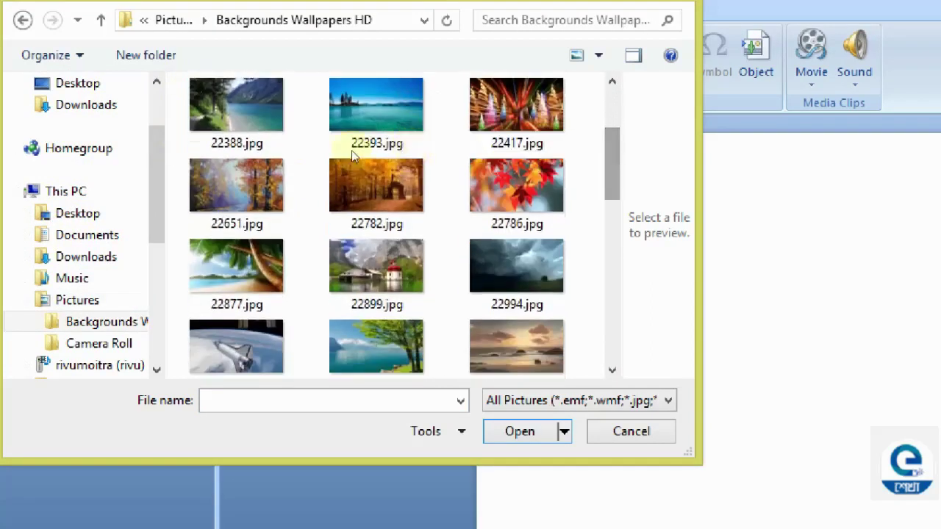
left_click(242, 187)
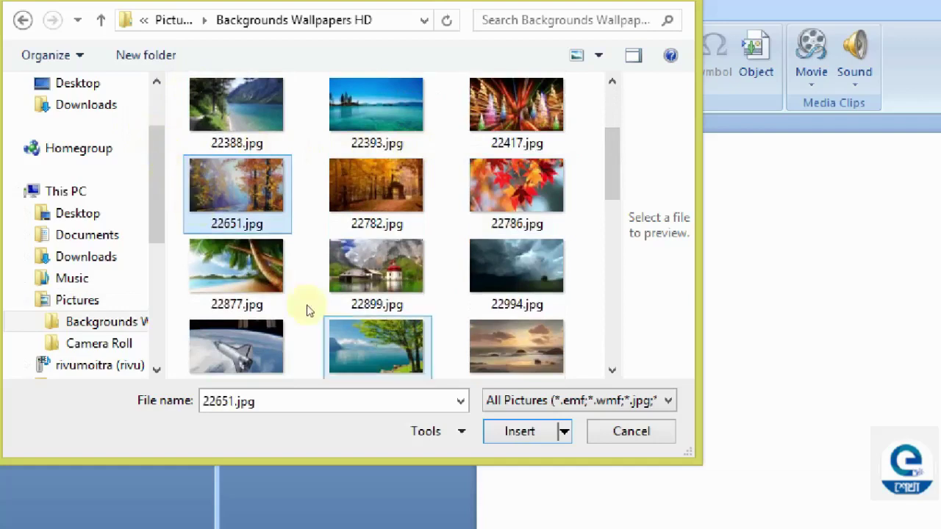
double_click(352, 308)
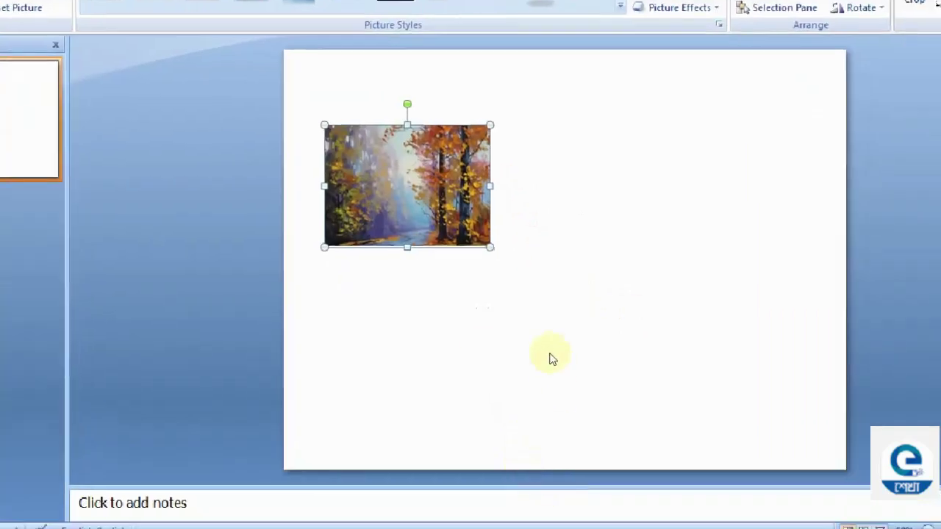
left_click_drag(439, 226, 413, 397)
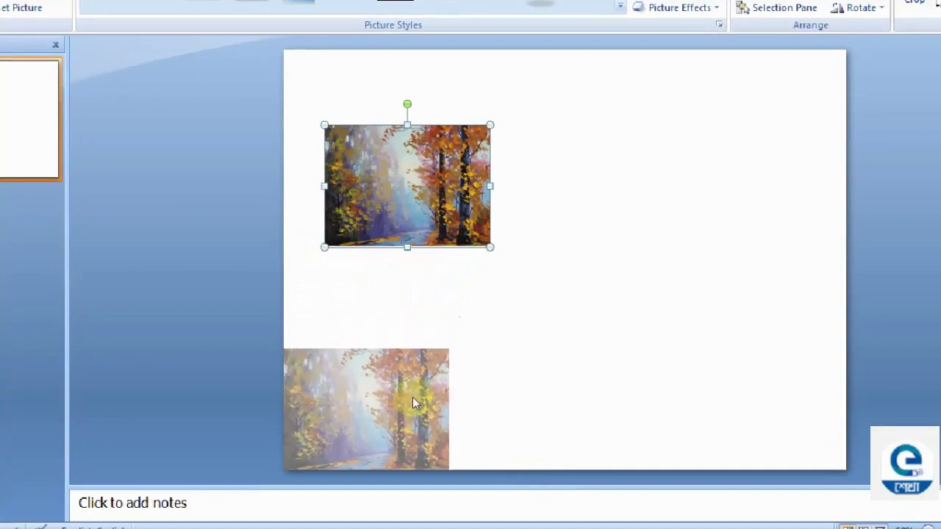
left_click_drag(412, 397, 412, 396)
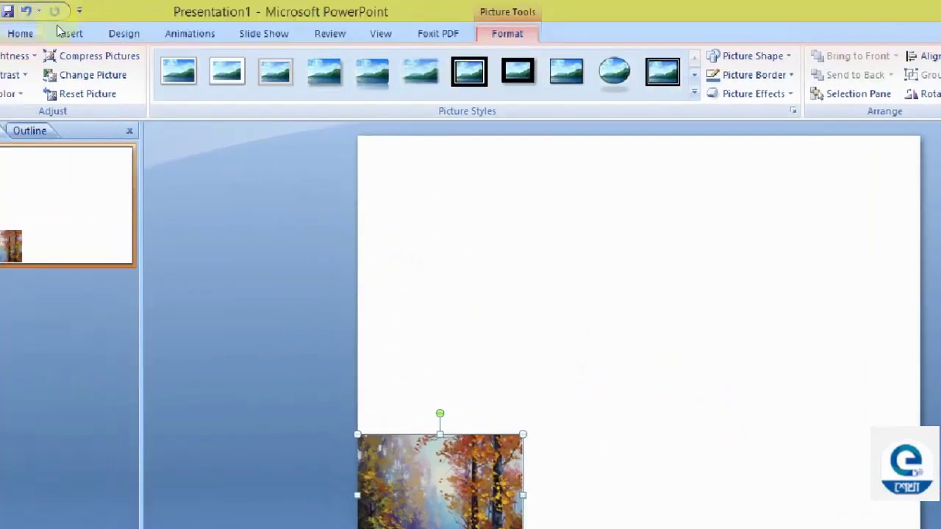
Insert the lake picture 22393.jpg onto the slide.
left_click(82, 32)
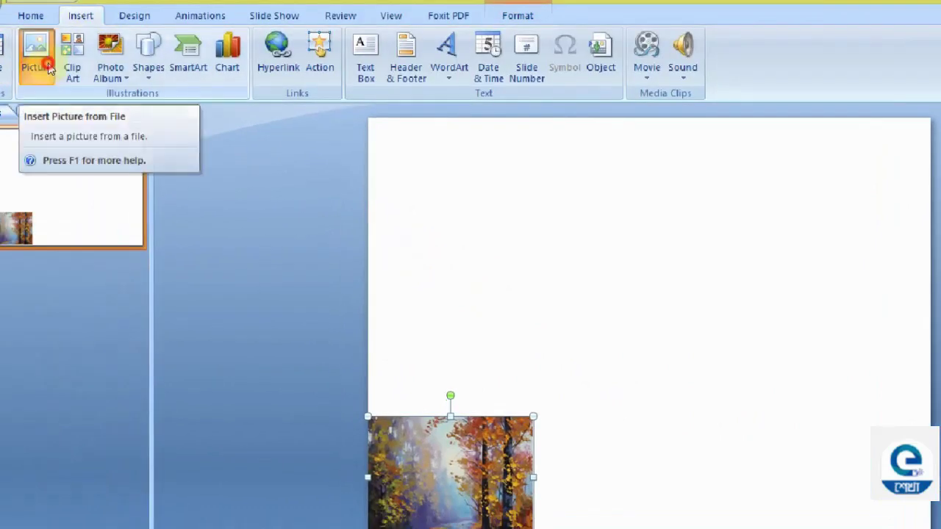
left_click(48, 67)
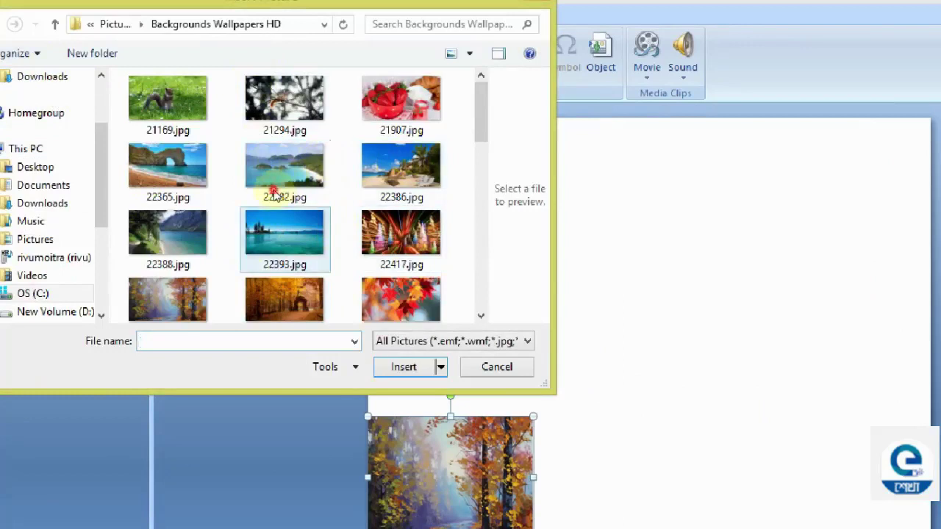
left_click(305, 232)
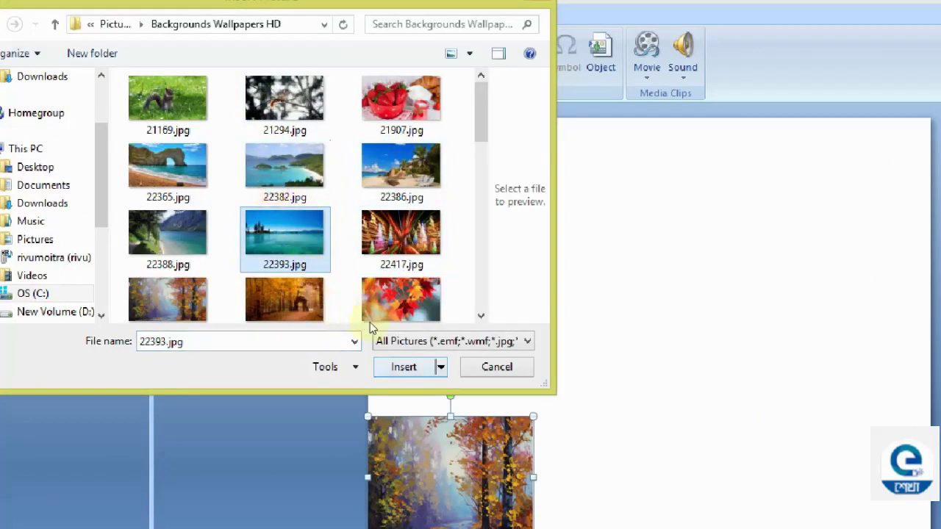
key("Return")
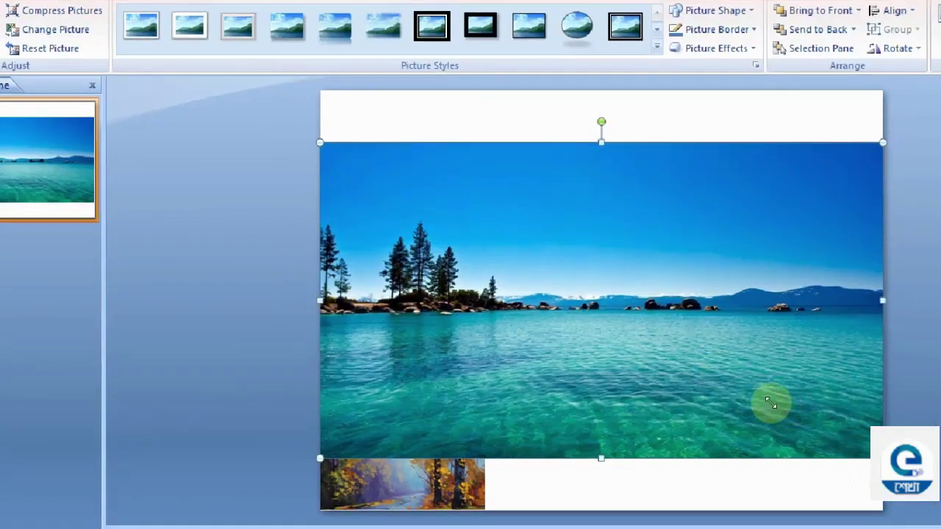
Resize the lake picture to match the autumn photo and place it beside it along the bottom.
left_click_drag(770, 403, 459, 274)
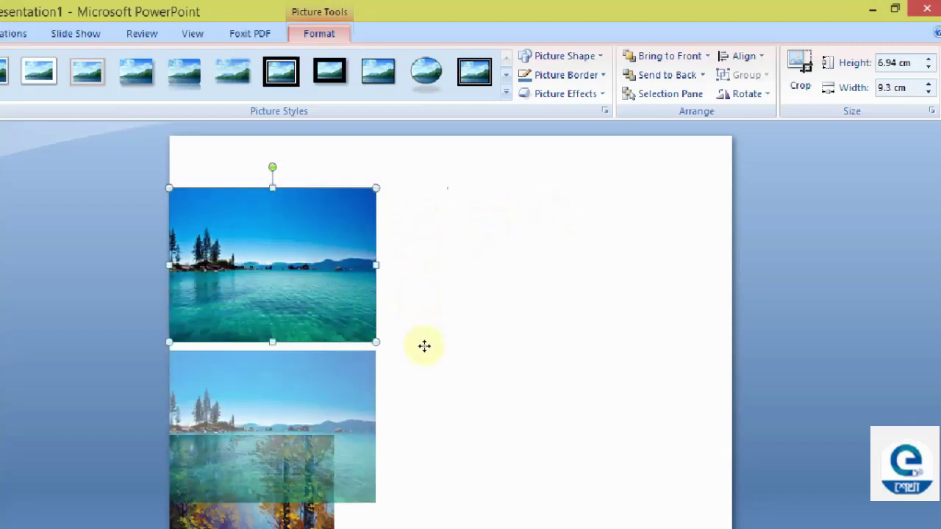
left_click_drag(417, 272, 479, 353)
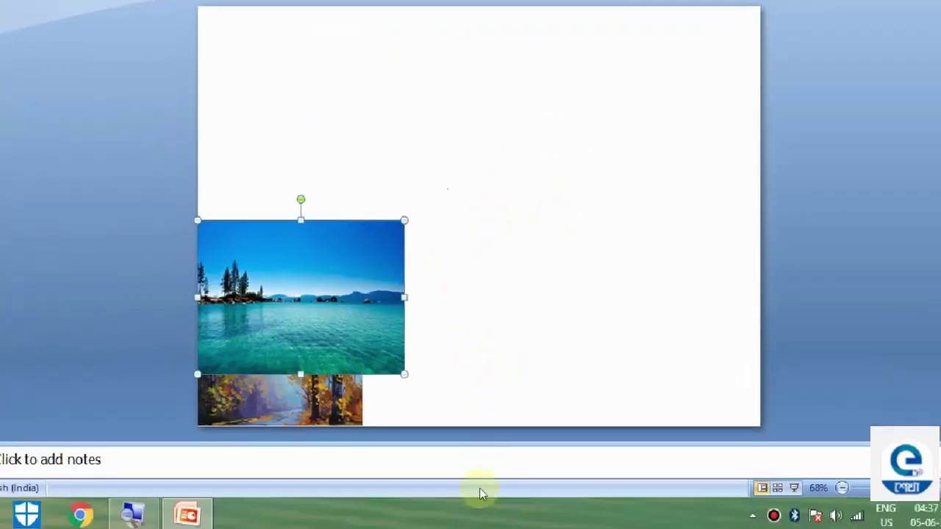
left_click_drag(484, 402, 411, 347)
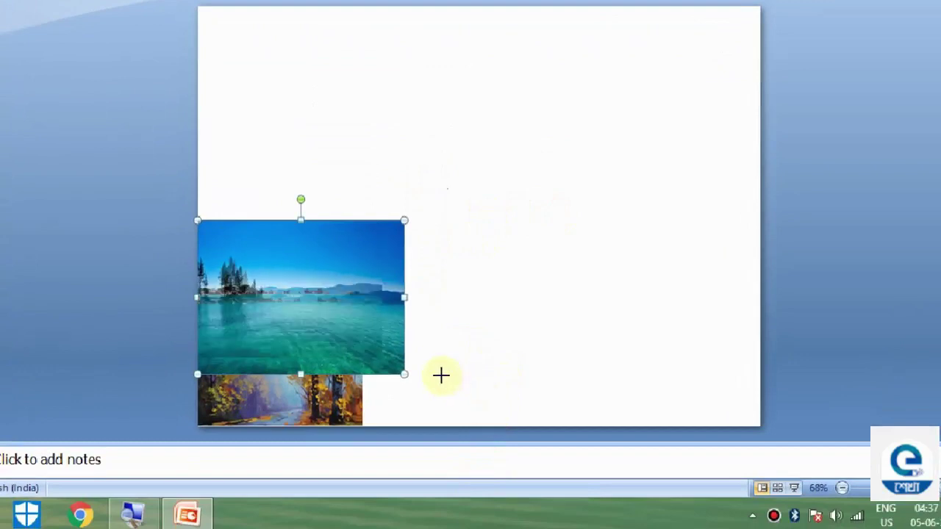
left_click_drag(411, 347, 413, 409)
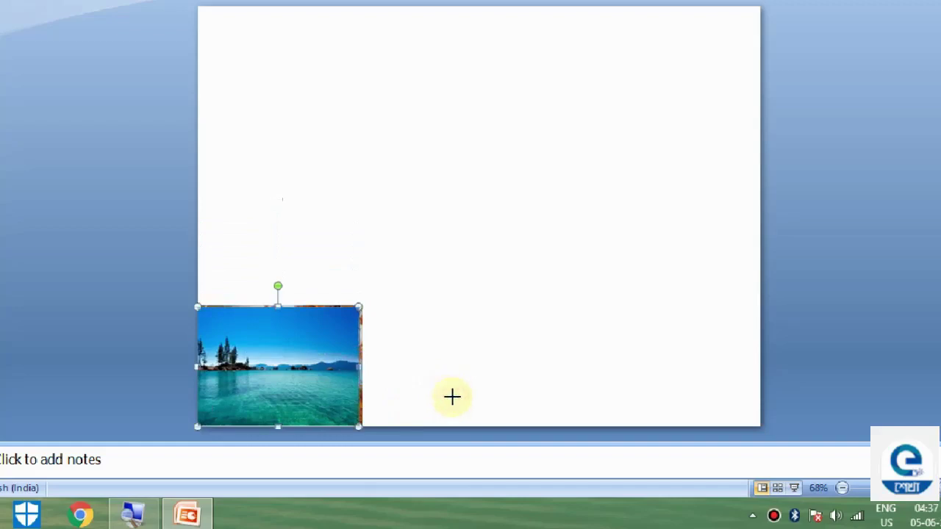
left_click_drag(452, 397, 364, 366)
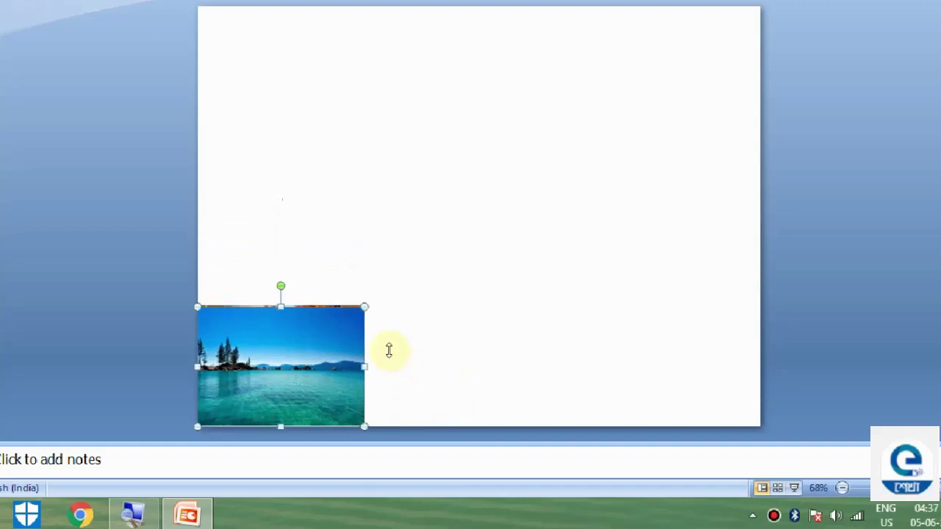
mouse_move(400, 387)
left_mouse_down()
mouse_move(553, 393)
mouse_move(494, 392)
left_mouse_up()
key("Tab")
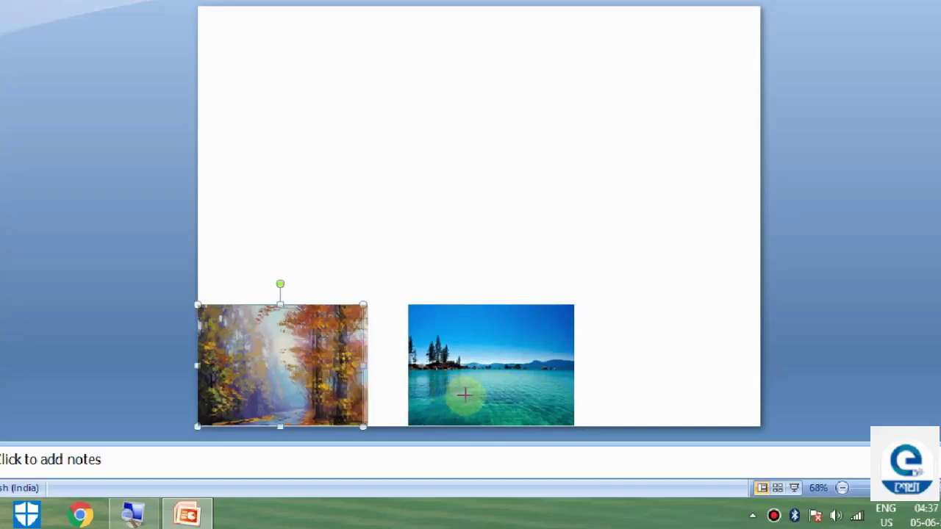
left_click_drag(464, 394, 360, 392)
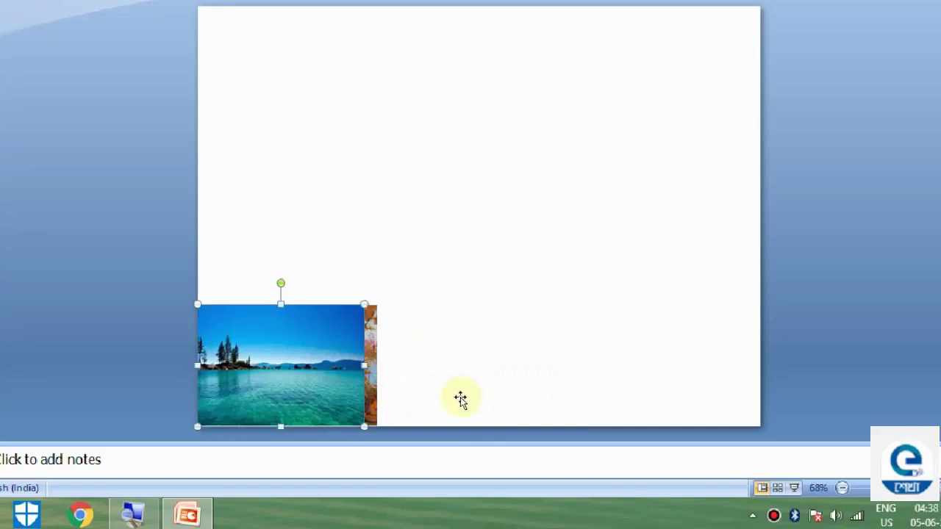
left_click_drag(454, 396, 467, 396)
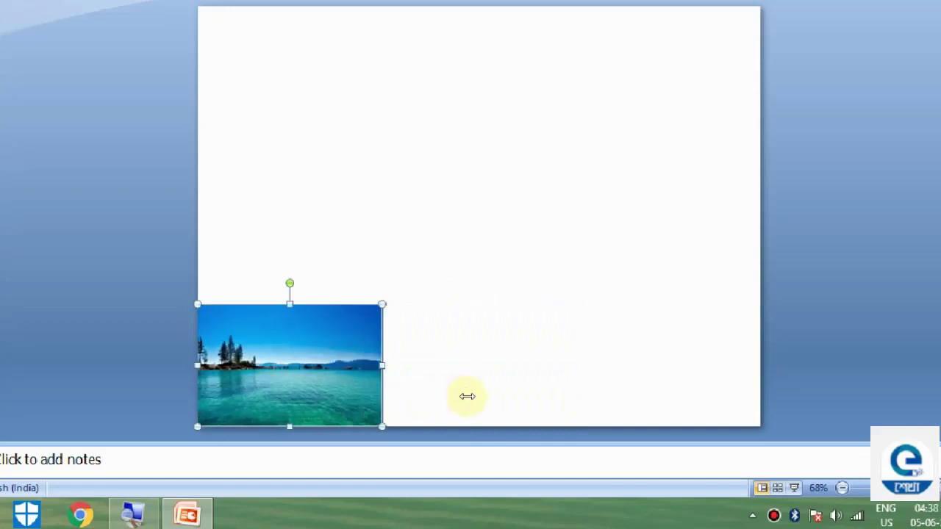
mouse_move(467, 396)
left_mouse_down()
mouse_move(457, 395)
mouse_move(597, 394)
left_mouse_up()
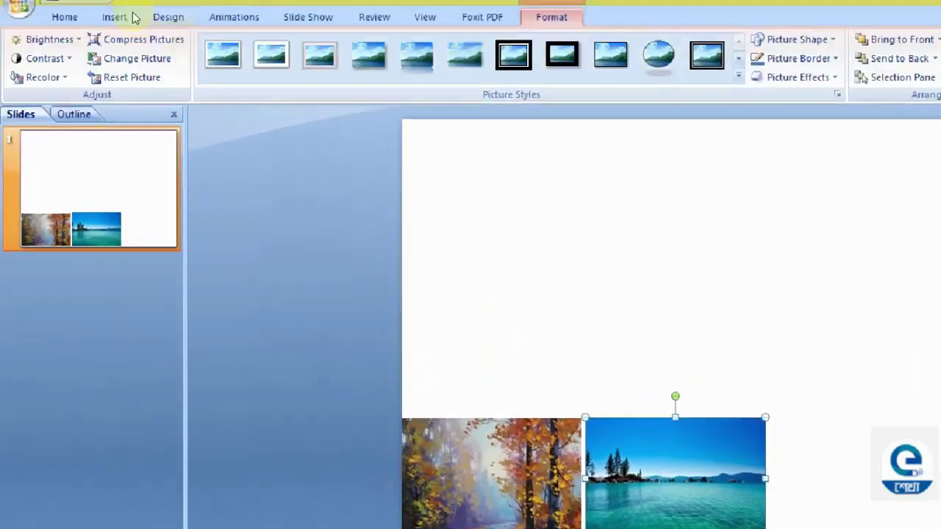
Insert the strawberry photo 21907.jpg and shrink it down.
left_click(103, 33)
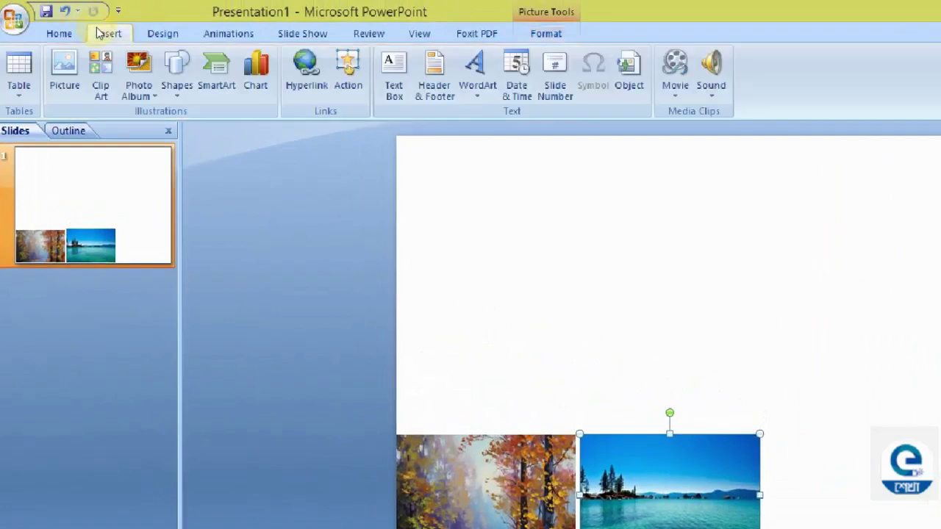
left_click(65, 70)
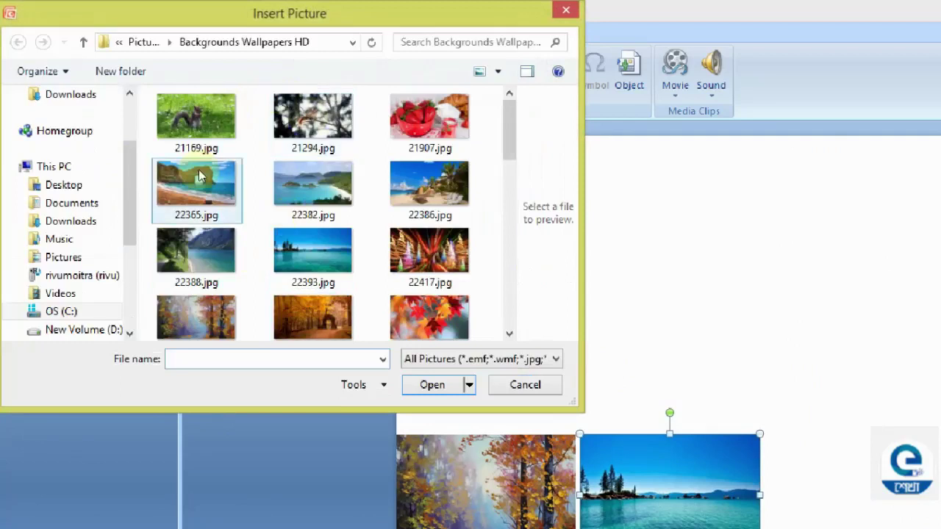
left_click(397, 114)
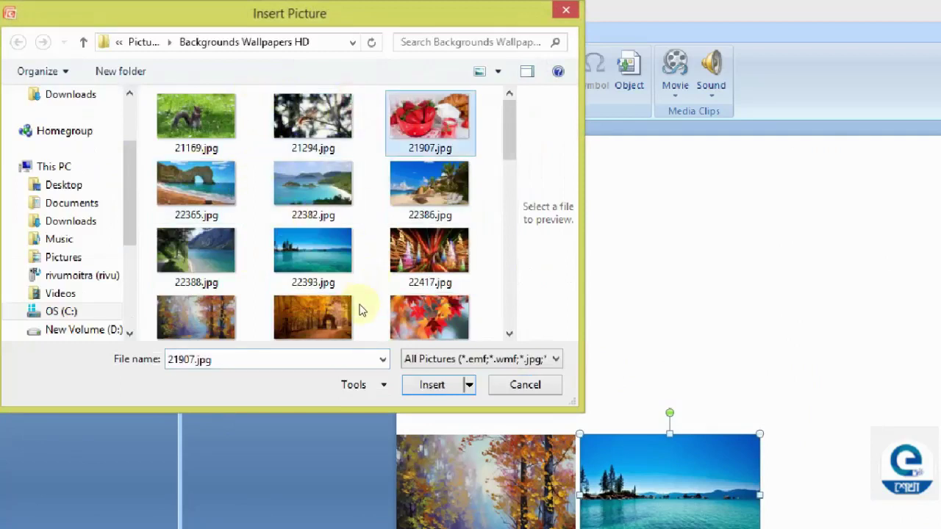
key("Return")
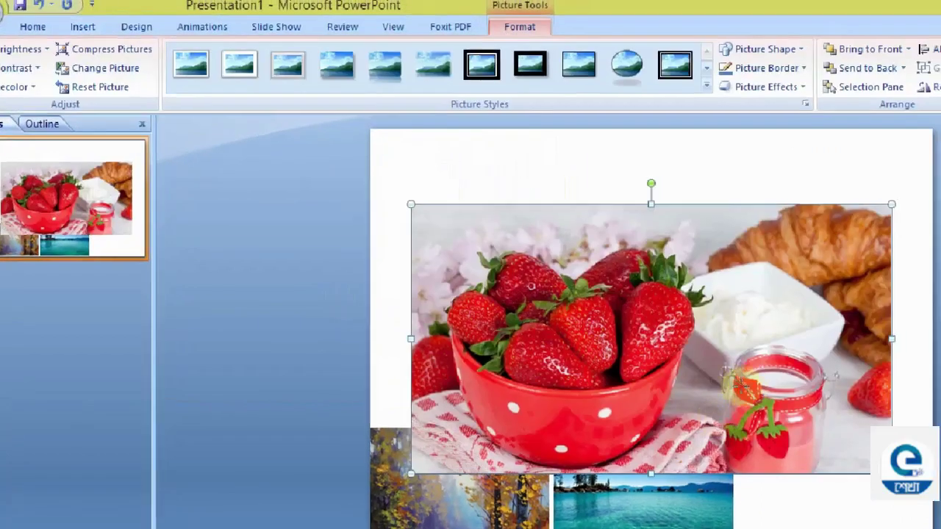
left_click_drag(742, 386, 481, 252)
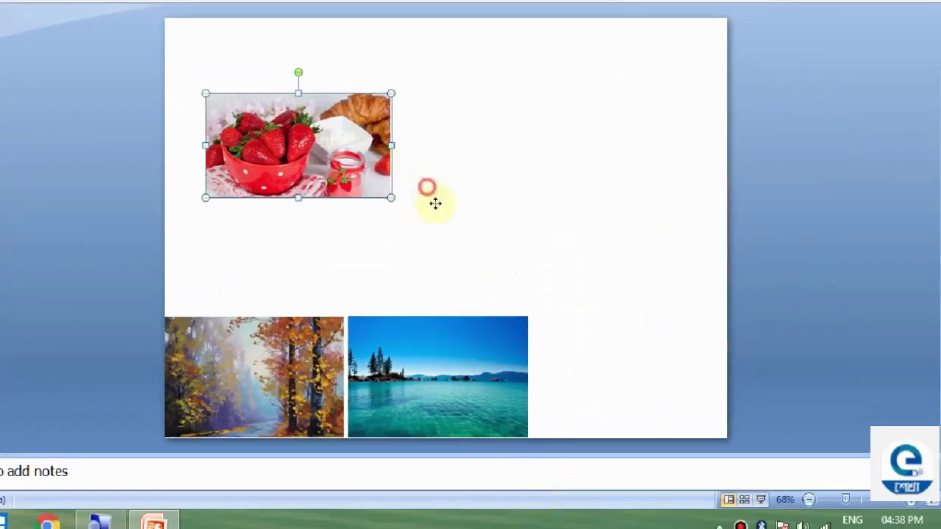
Size the strawberry photo to match and place it right of the lake photo at the row's end.
left_click_drag(396, 140, 542, 369)
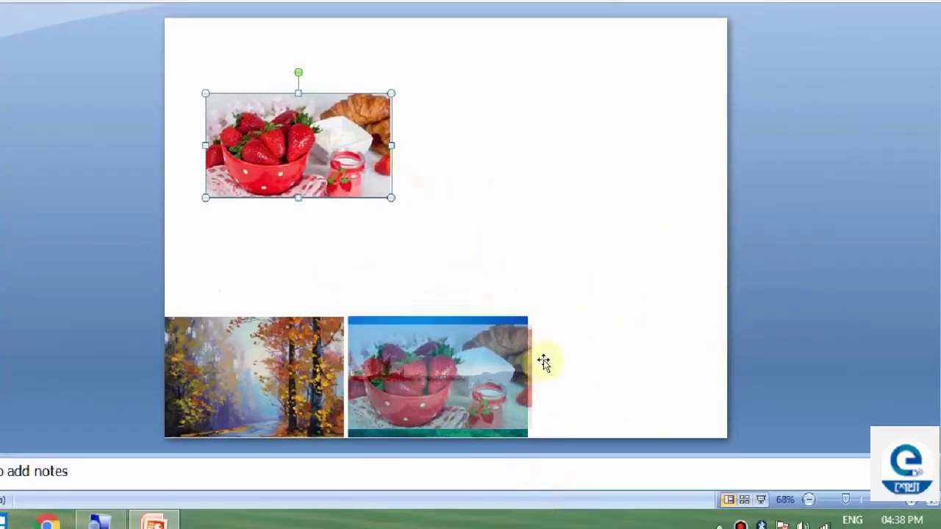
left_click_drag(542, 369, 542, 366)
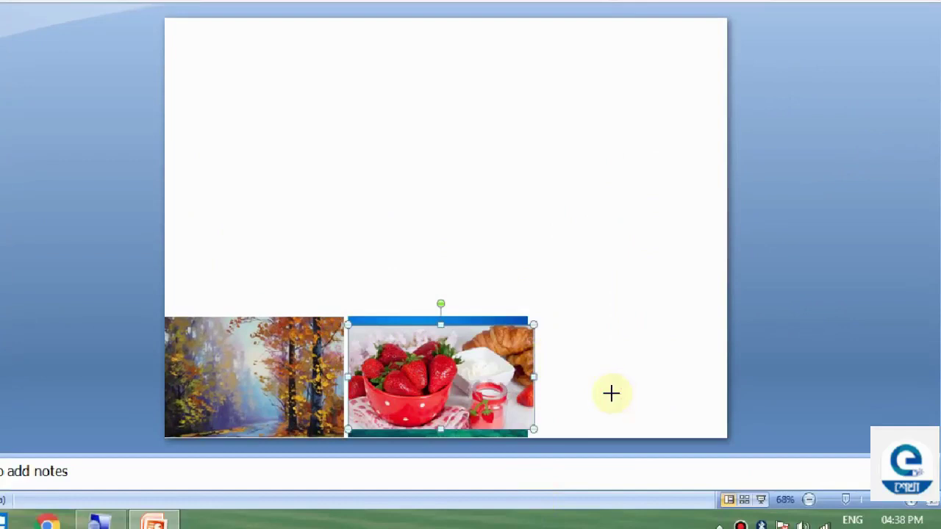
key("shift+Left")
key("shift+Left")
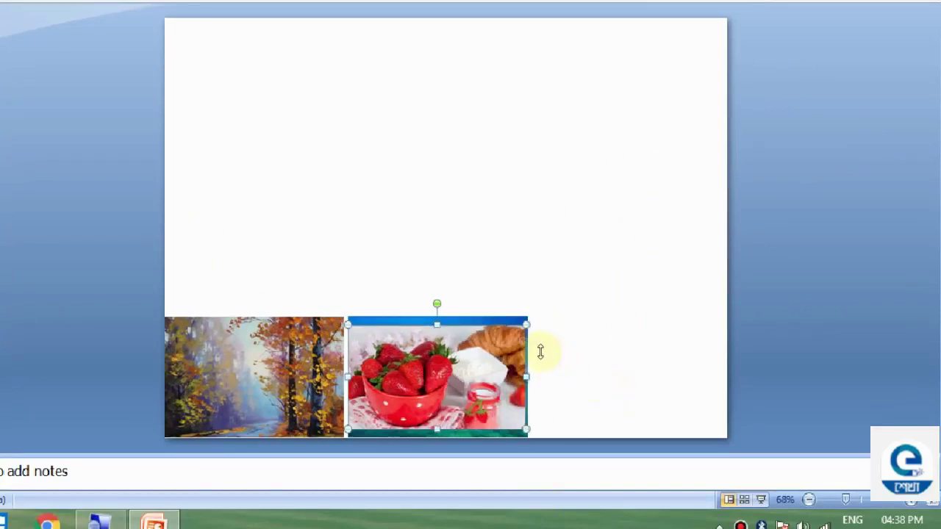
left_click_drag(540, 354, 539, 351)
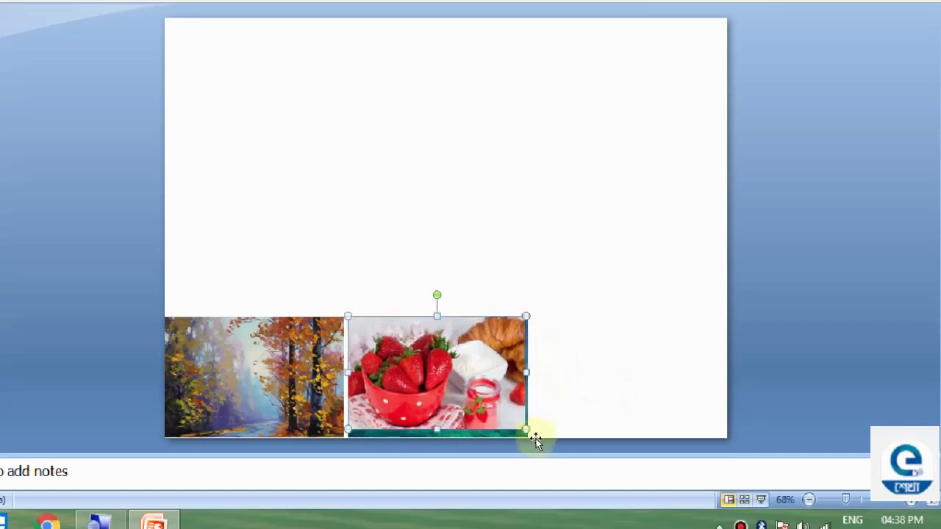
left_click_drag(539, 434, 539, 438)
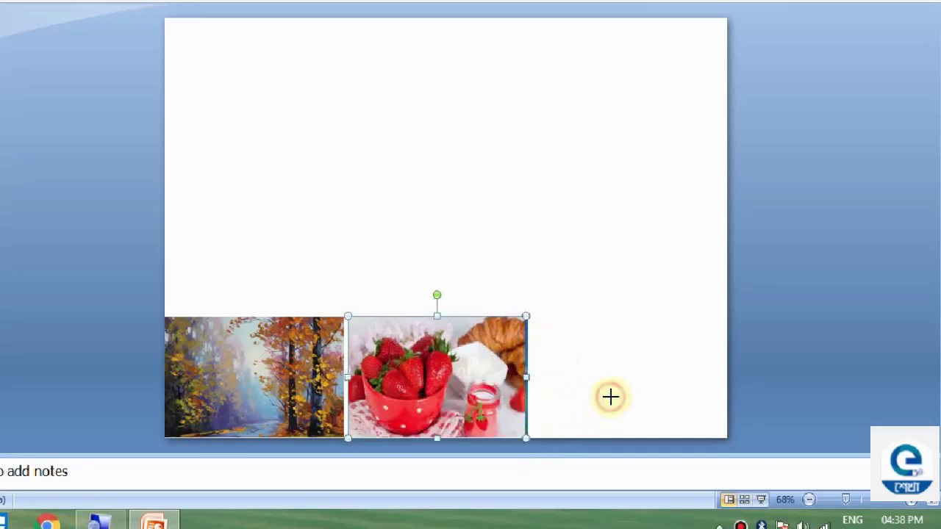
left_click_drag(558, 382, 709, 380)
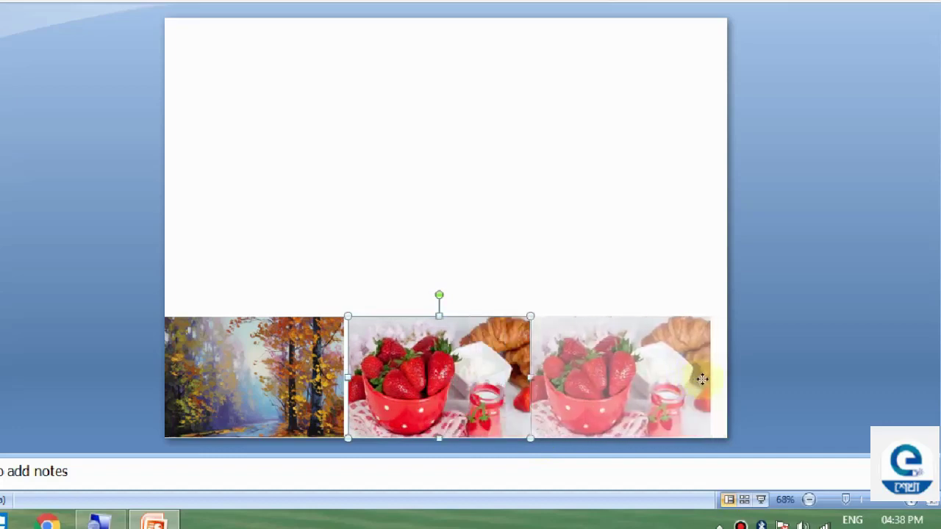
left_click_drag(707, 379, 696, 380)
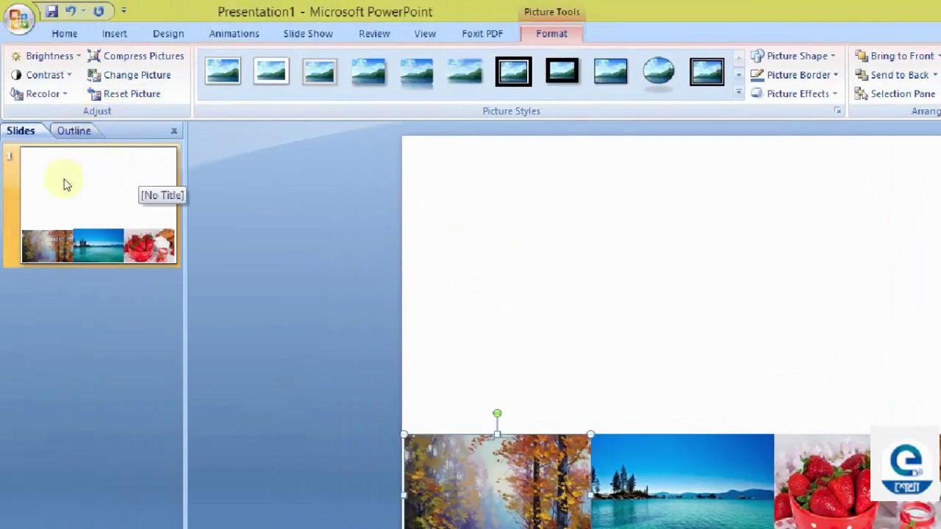
Duplicate slide 1, then duplicate slide 2 from the thumbnail menu, and return to slide 1.
left_click(77, 304)
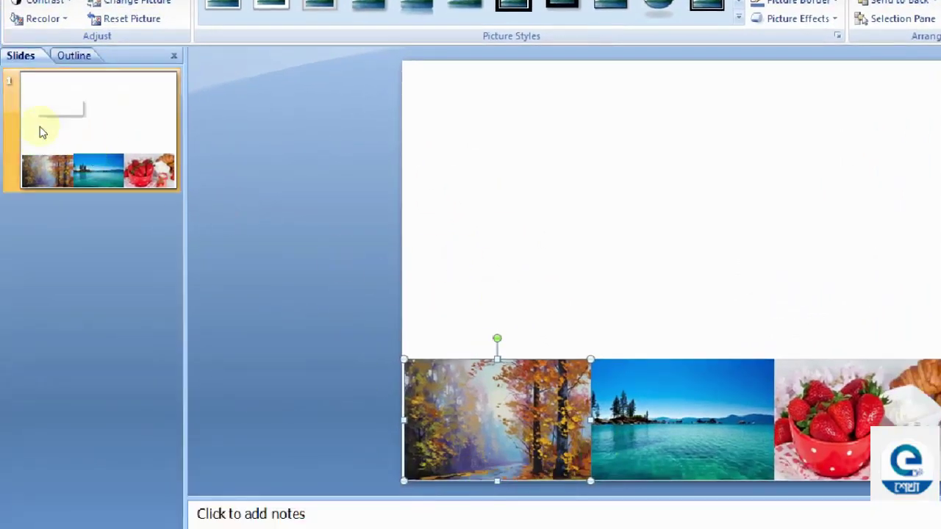
left_click(81, 122)
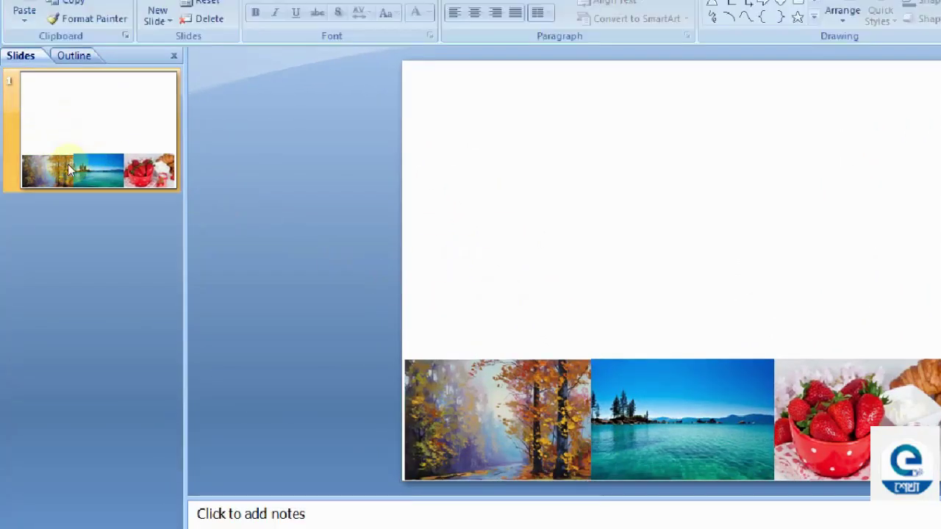
right_click(85, 132)
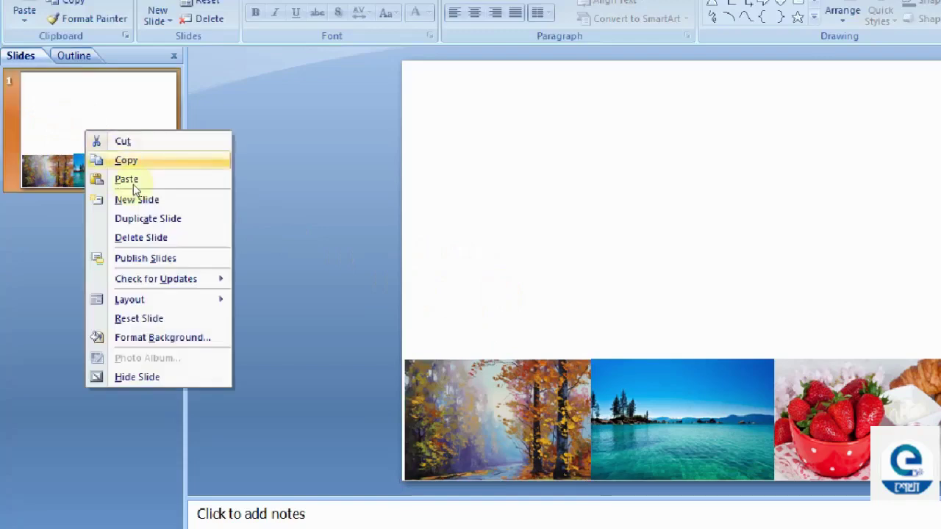
left_click(111, 221)
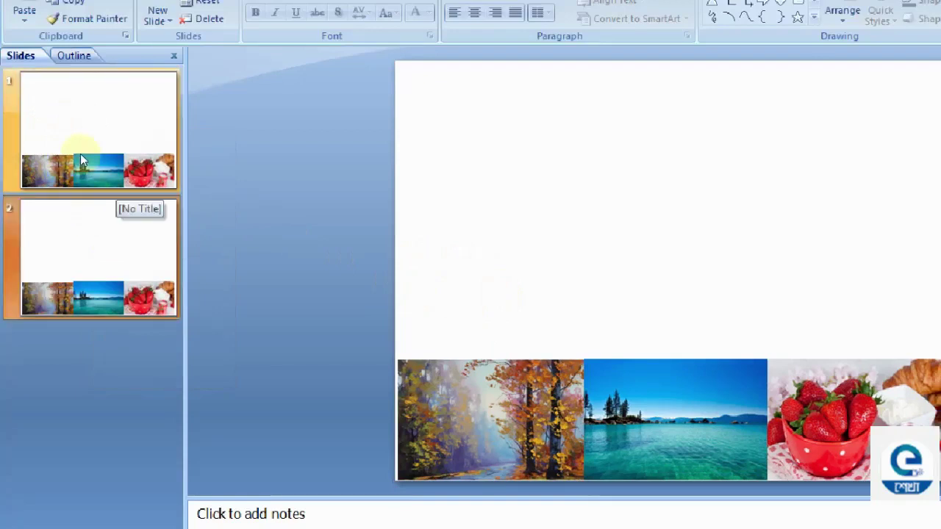
left_click(95, 267)
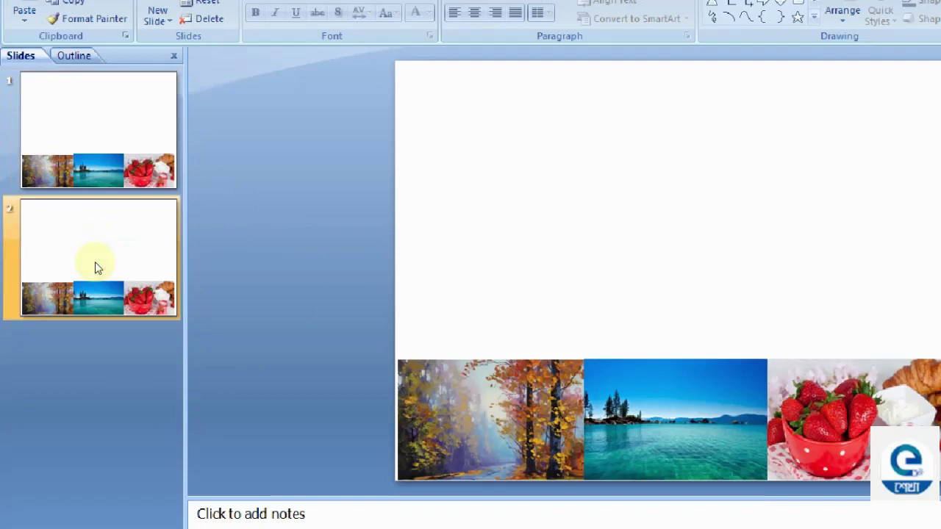
right_click(95, 266)
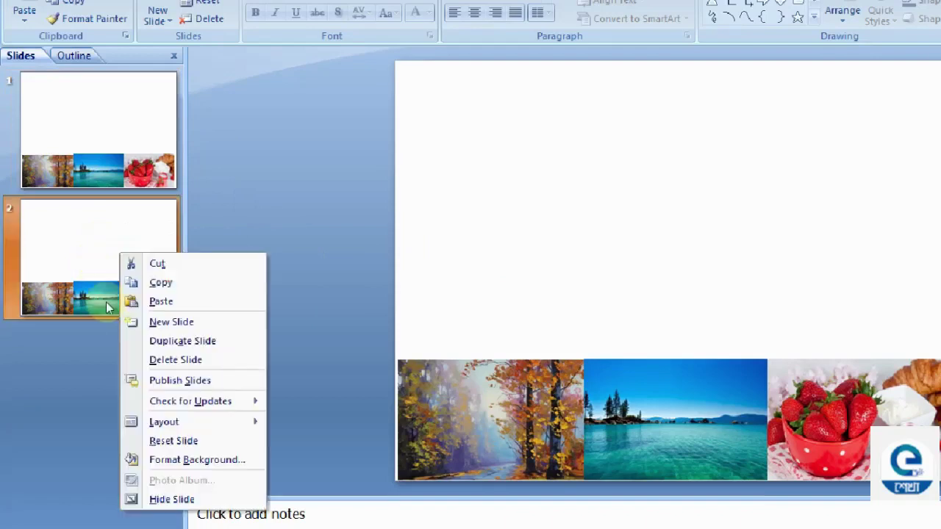
left_click(142, 341)
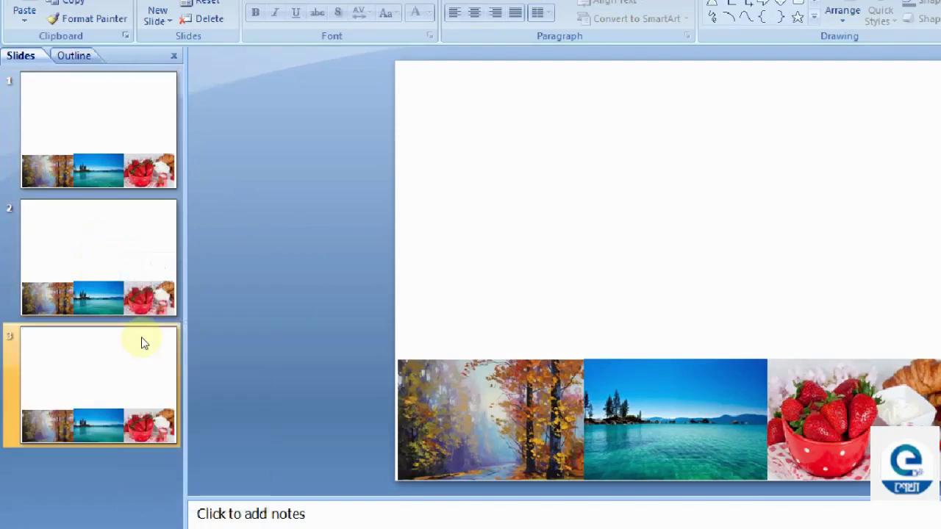
left_click(30, 160)
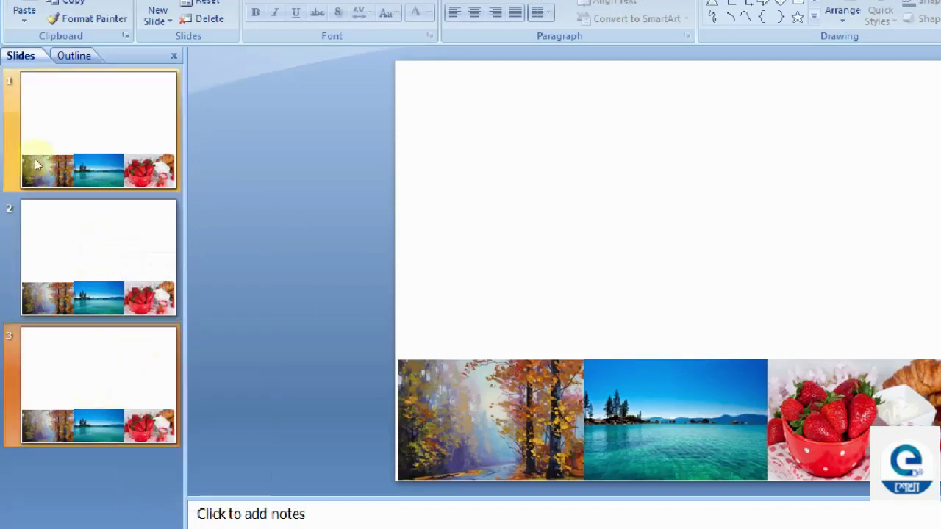
left_click(69, 147)
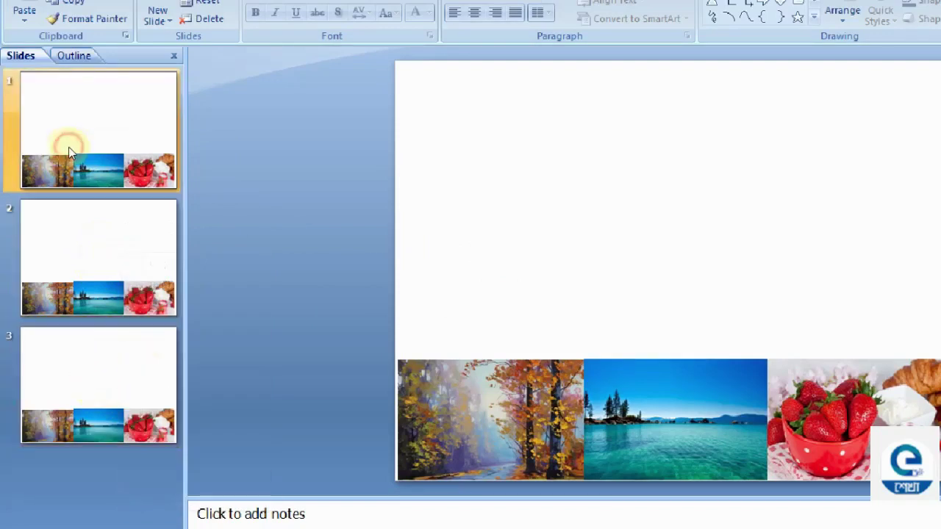
Select the autumn photo on slide 1 and open the Custom Animation pane from the Animations tab.
left_click(423, 402)
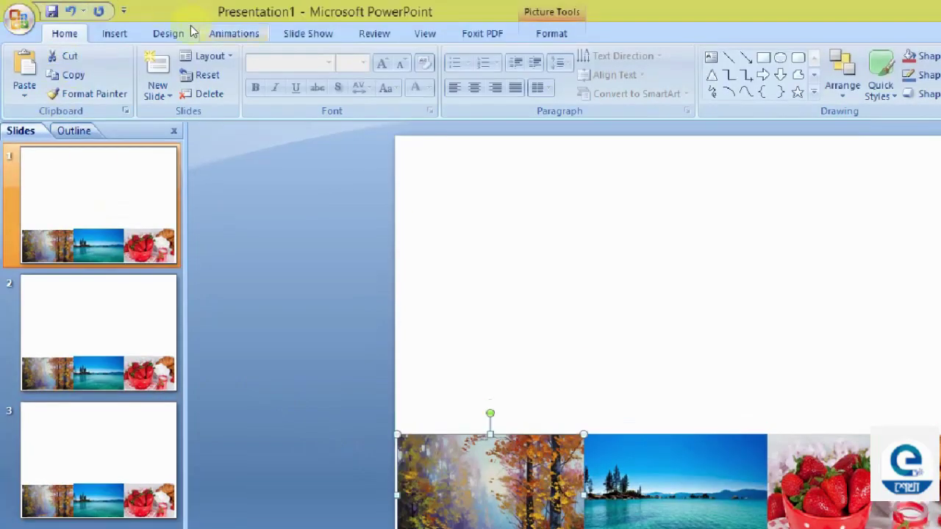
left_click(193, 29)
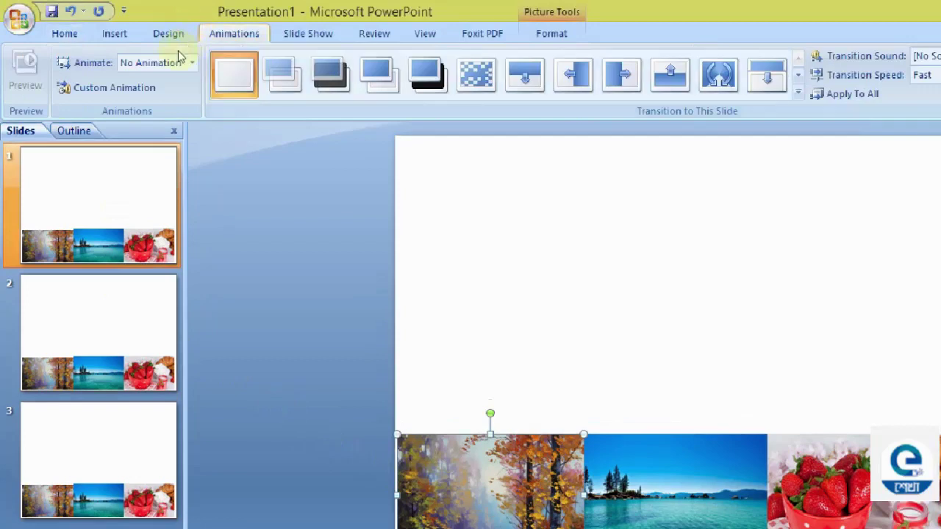
left_click(104, 82)
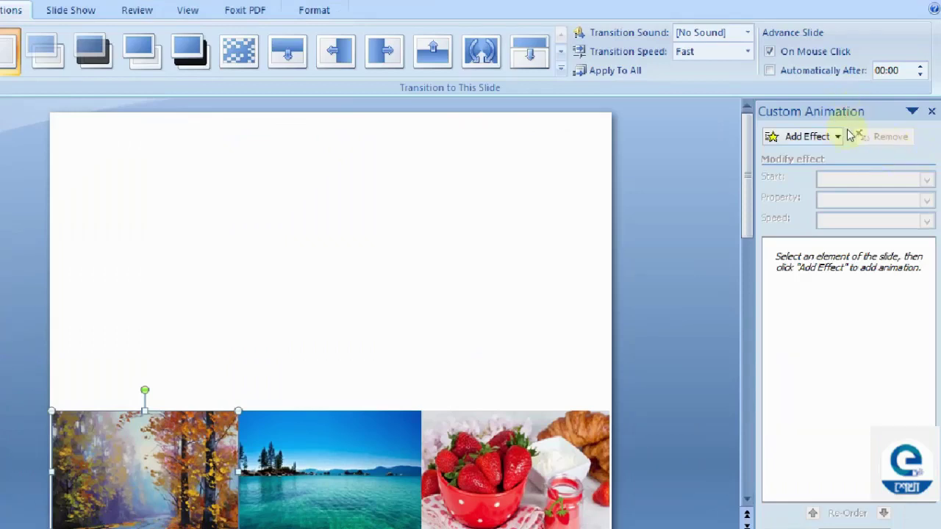
left_click(860, 136)
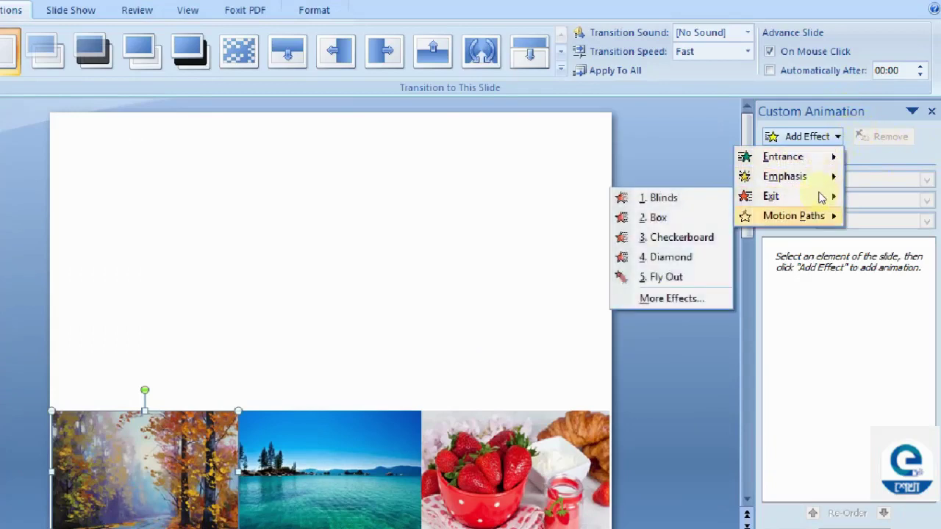
Apply the Up motion path from More Motion Paths to the autumn photo and preview it.
mouse_move(821, 215)
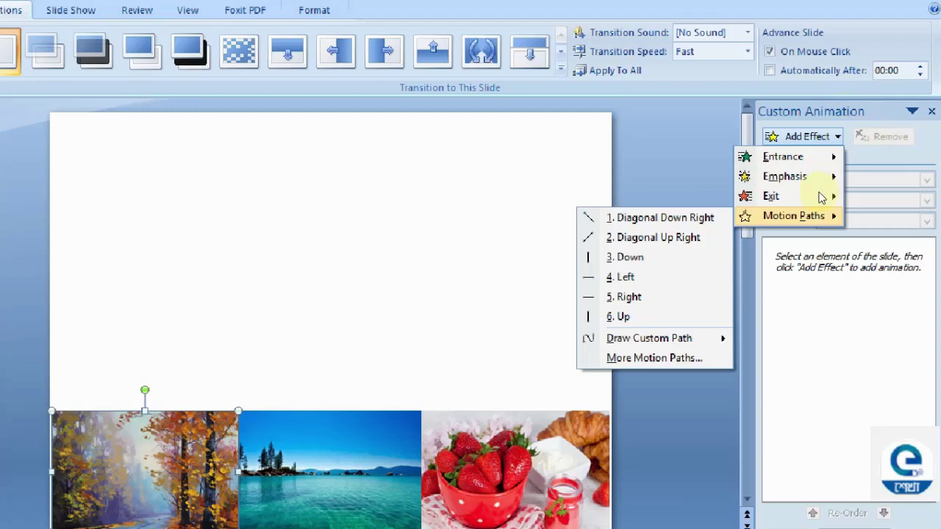
key("Down")
key("Down")
key("Down")
key("Down")
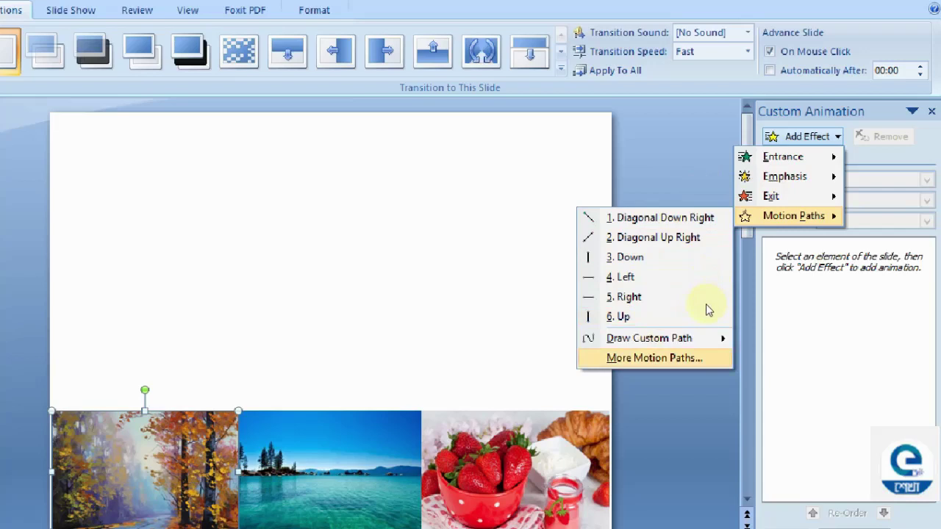
key("Return")
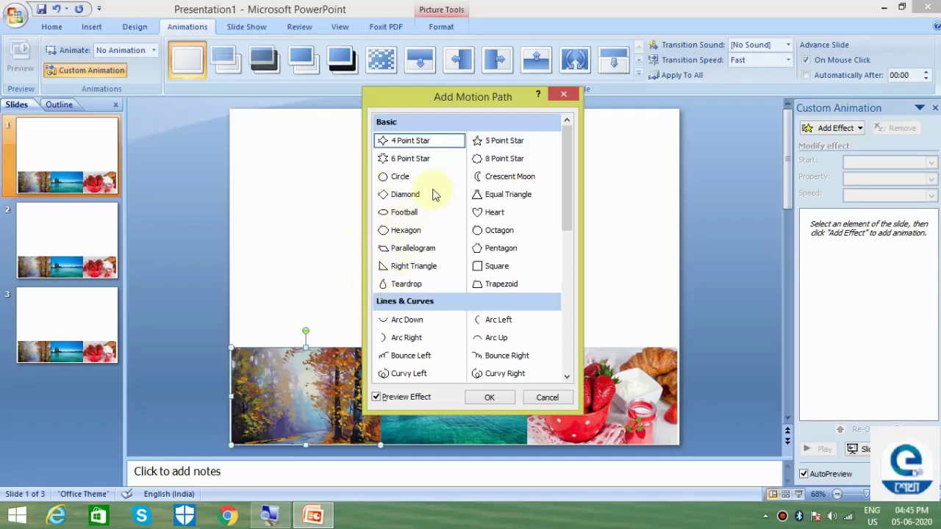
left_click(567, 197)
mouse_move(566, 194)
left_mouse_down()
mouse_move(558, 236)
mouse_move(558, 215)
left_mouse_up()
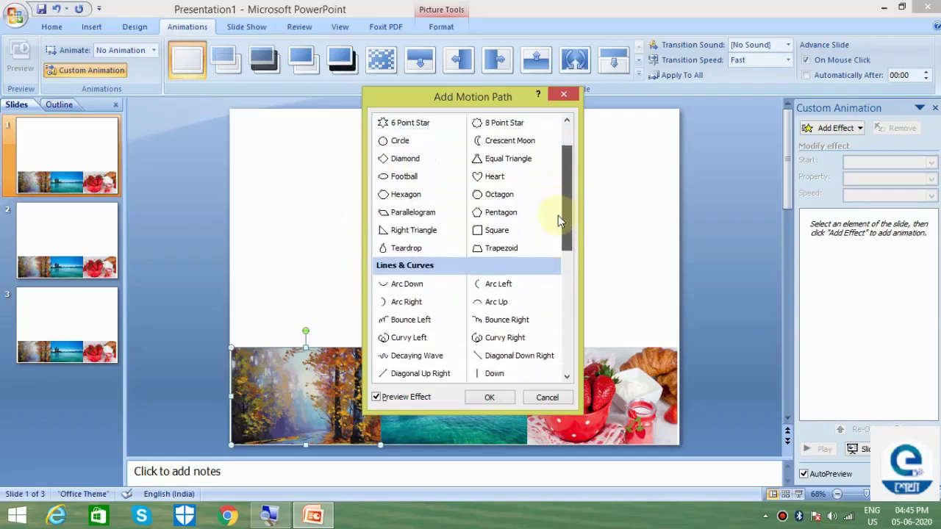
left_click_drag(558, 216, 557, 324)
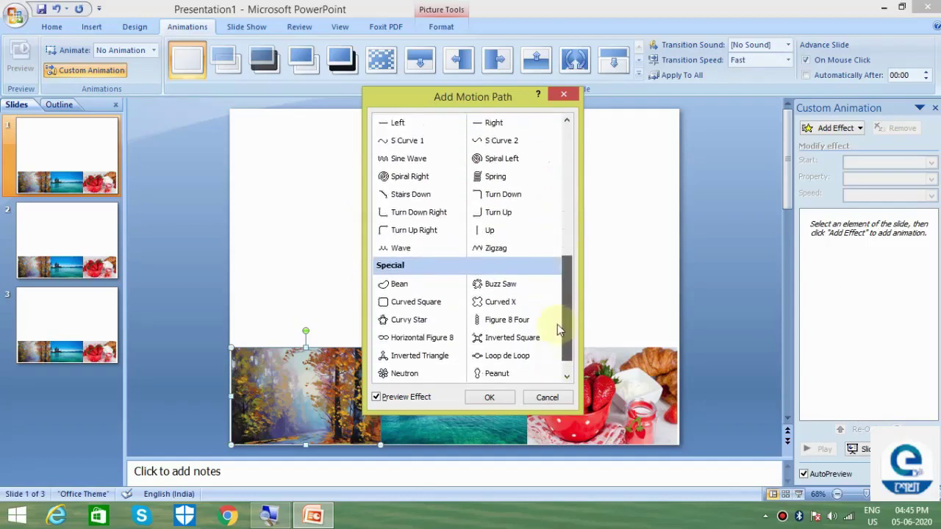
left_click(488, 232)
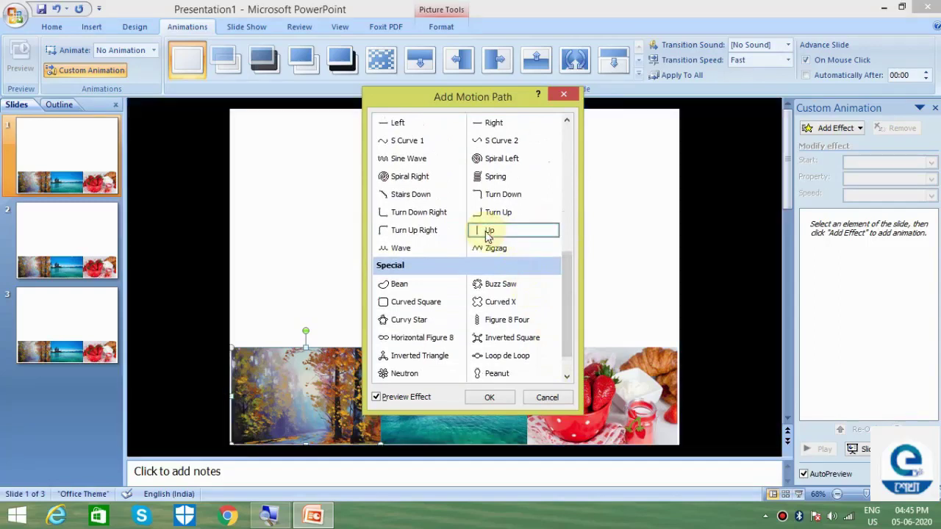
left_click(485, 399)
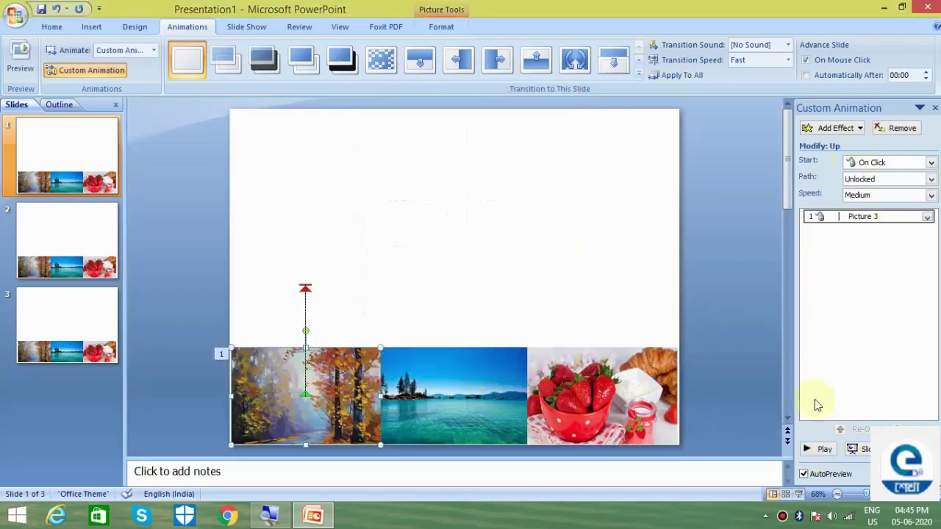
left_click(808, 450)
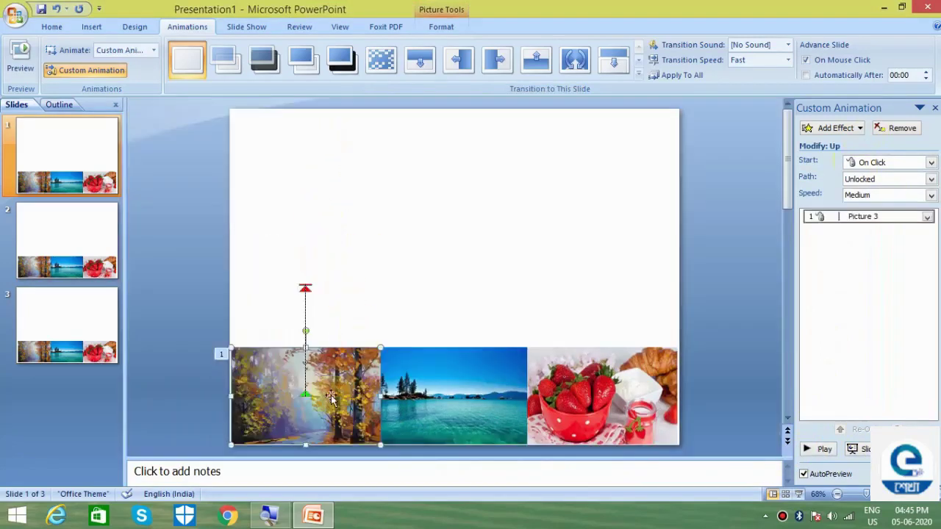
Drag the autumn photo's path end marker higher toward the slide top and preview it.
left_click(305, 305)
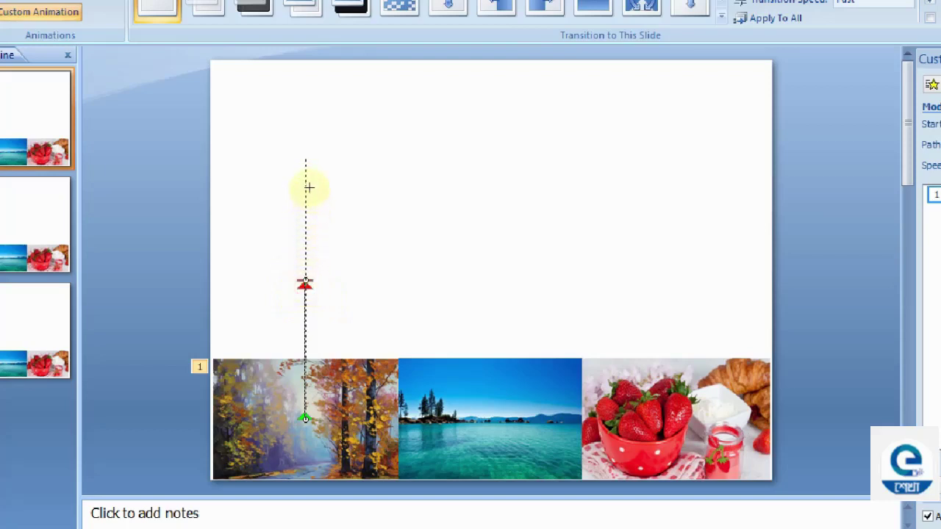
left_click_drag(310, 182, 311, 183)
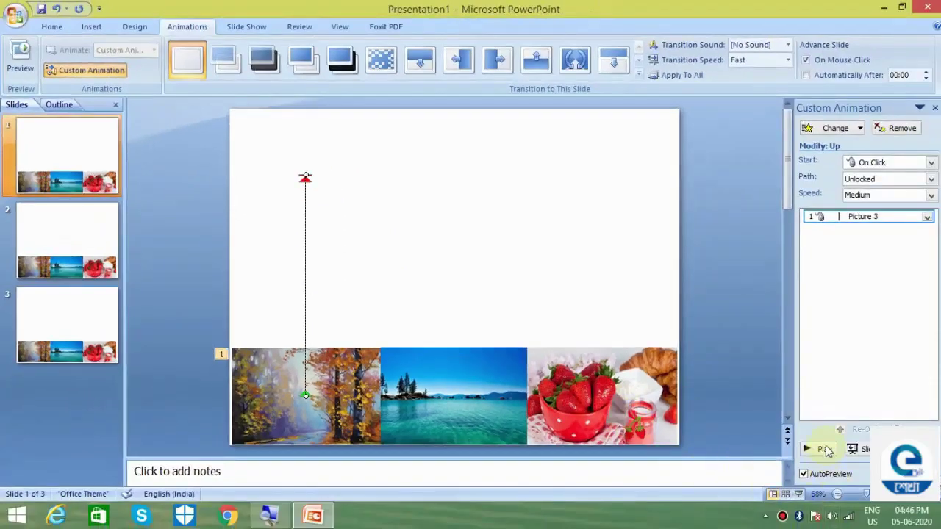
left_click(825, 449)
left_click(819, 450)
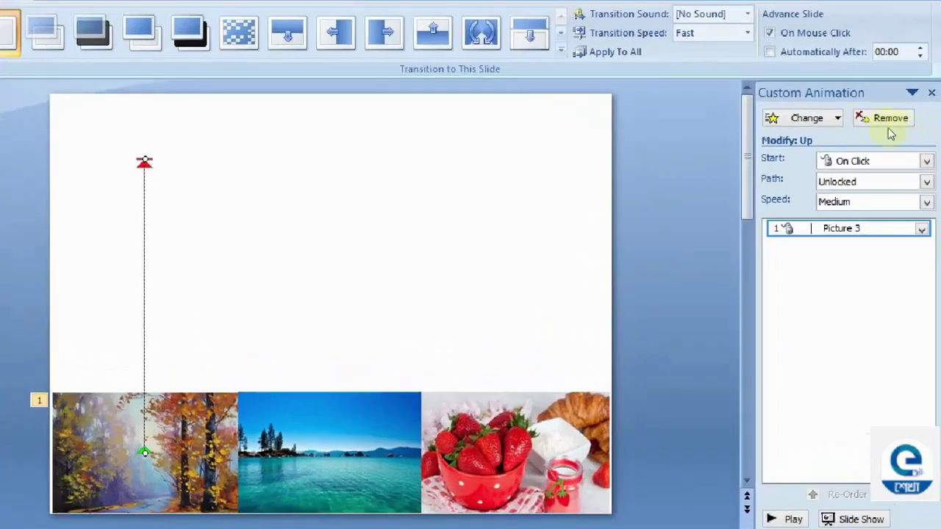
Set the autumn photo animation's Start to After Previous.
left_click(928, 162)
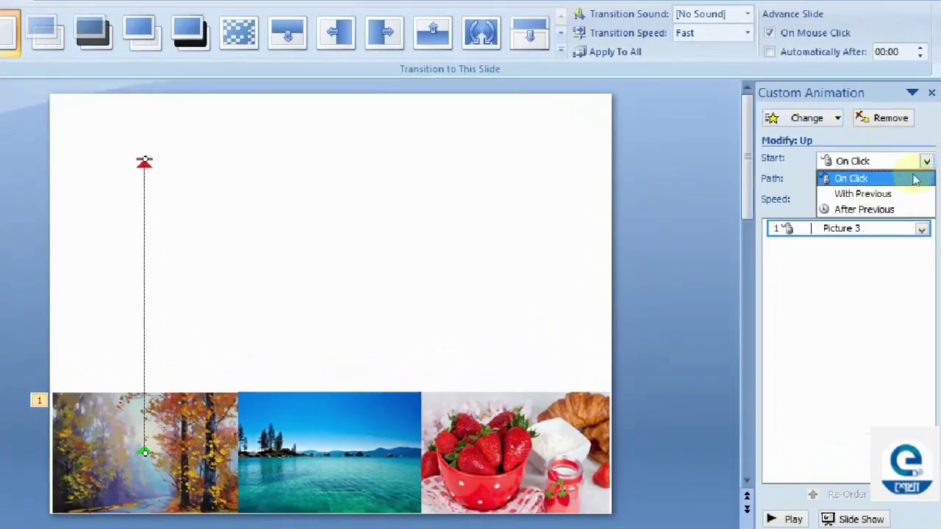
left_click(894, 208)
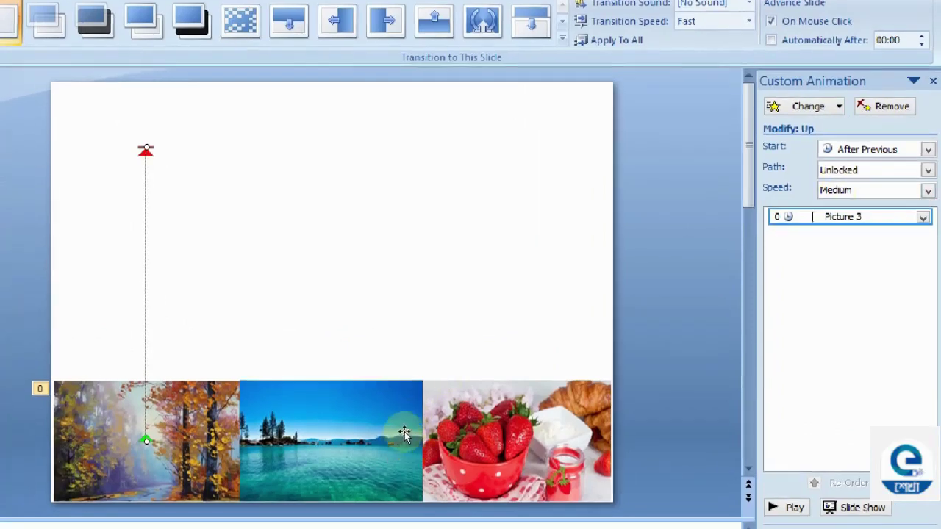
left_click(455, 405)
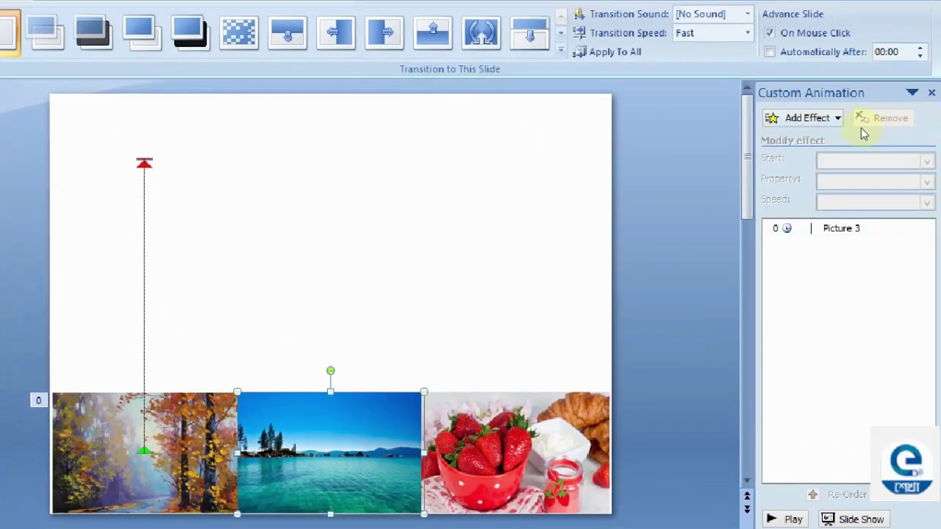
Add an Up motion path to the lake picture and stretch it up to the forest path's height.
left_click(838, 118)
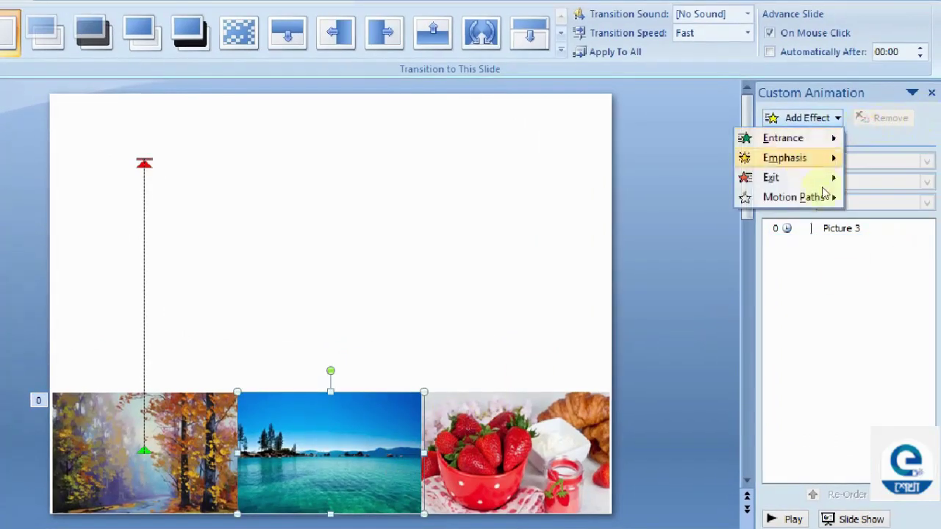
mouse_move(825, 197)
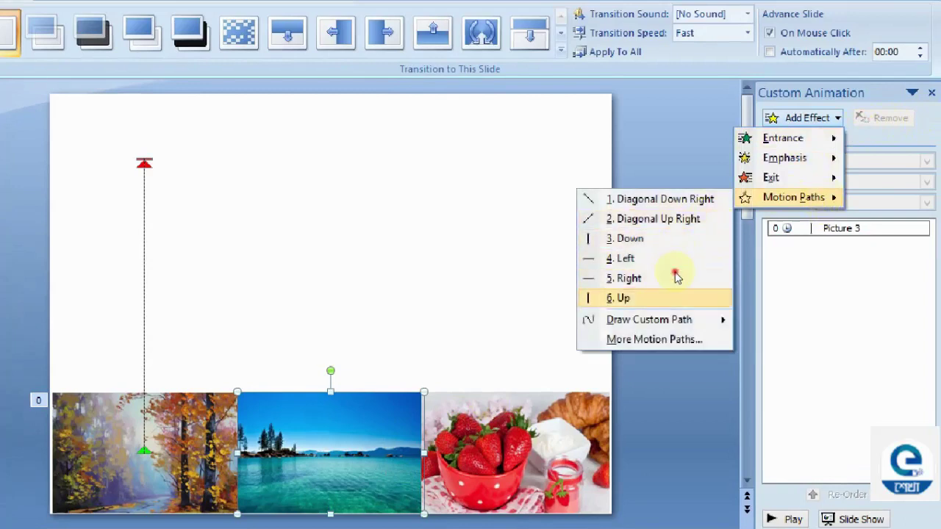
left_click(675, 298)
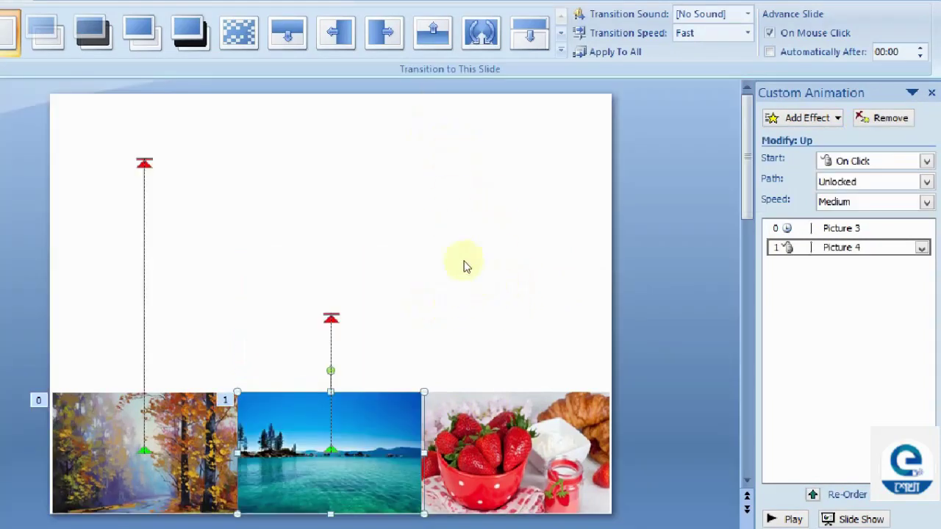
left_click(455, 299)
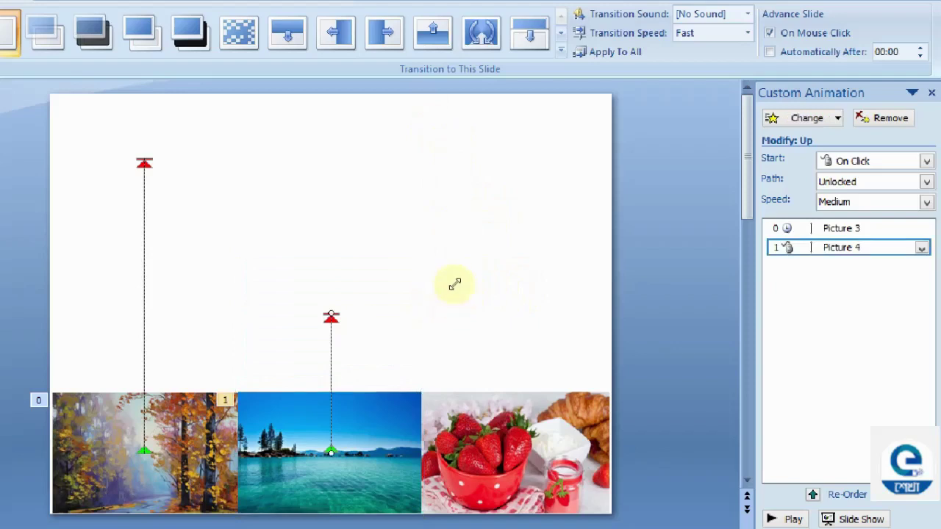
left_click_drag(454, 284, 459, 185)
left_click_drag(462, 148, 462, 150)
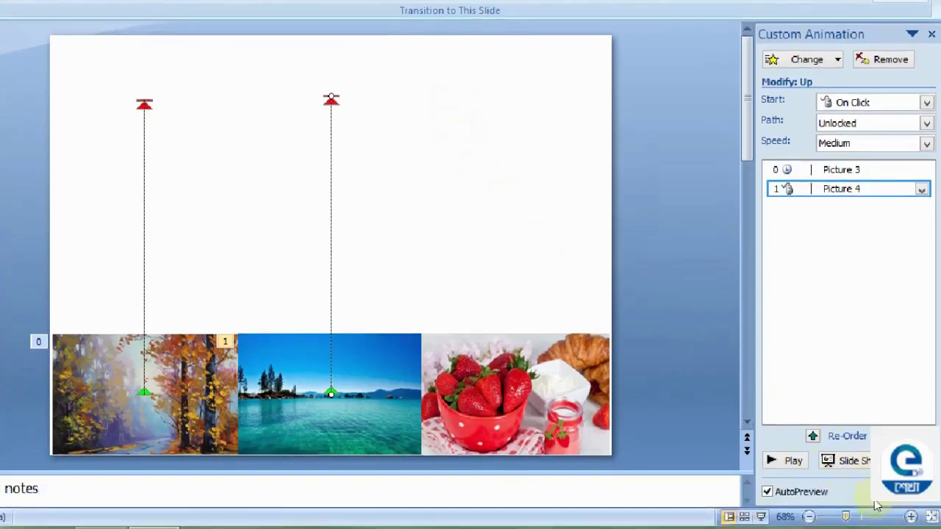
Preview the slide's animations and set the lake animation to start After Previous.
left_click(806, 459)
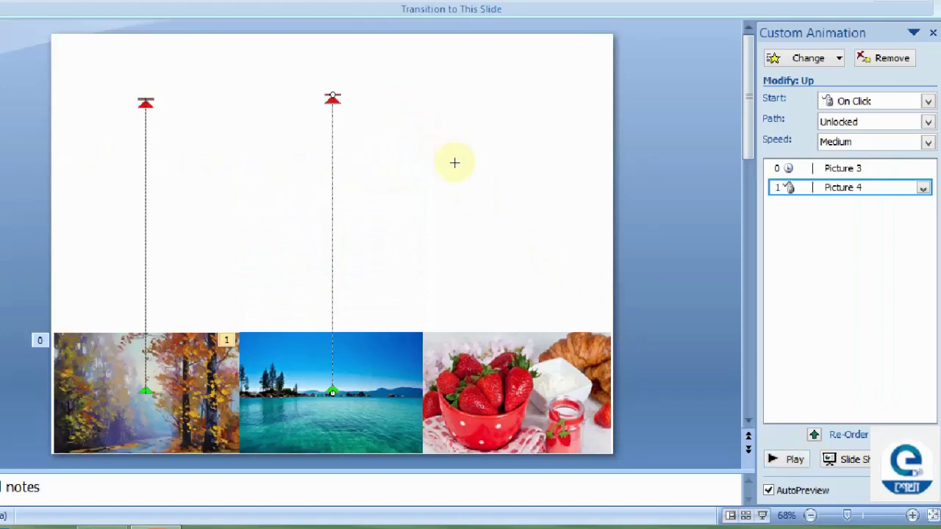
left_click(812, 457)
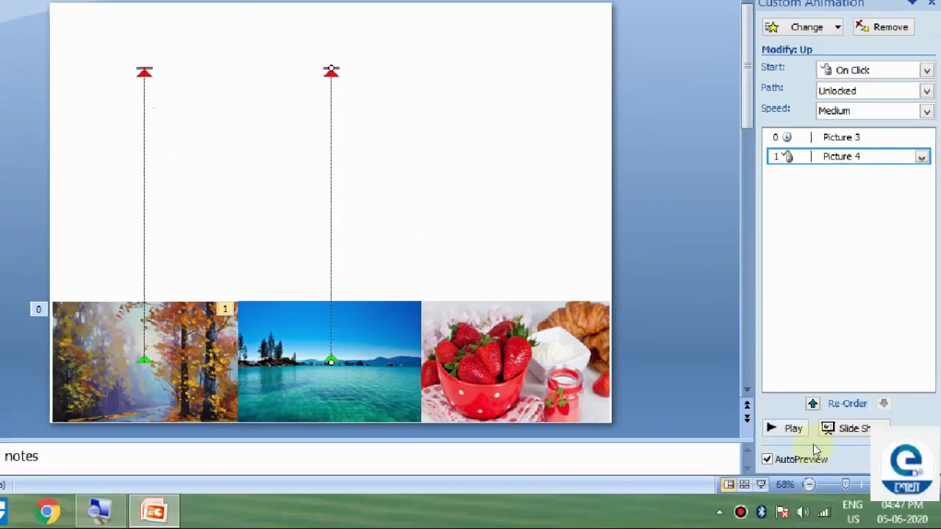
left_click(792, 460)
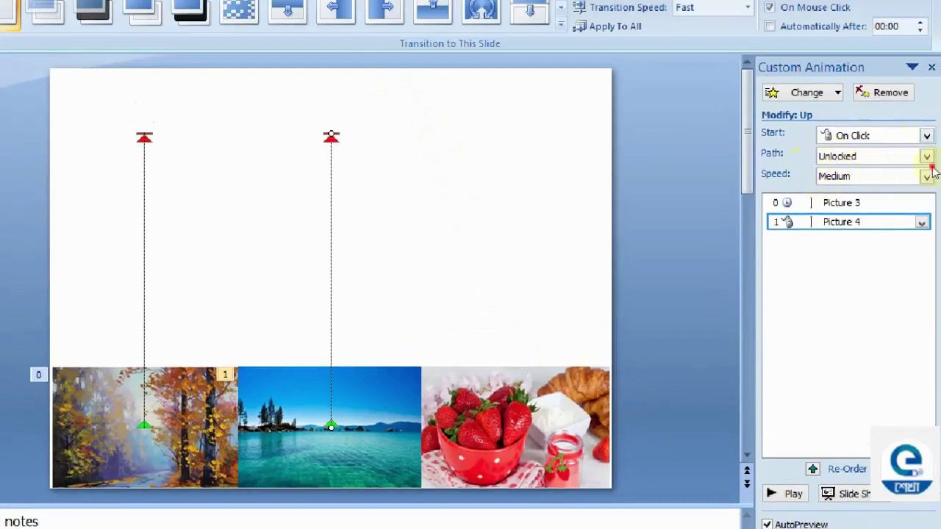
left_click(926, 135)
left_click(880, 185)
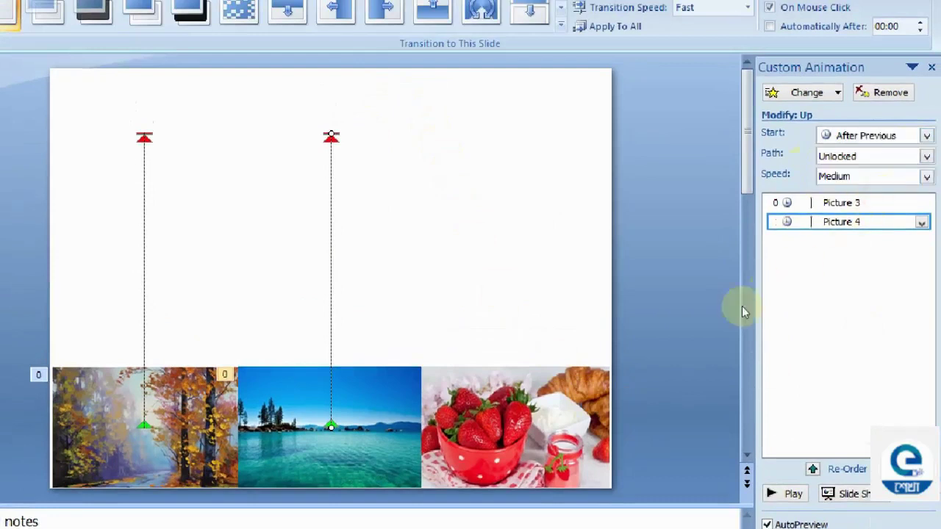
left_click(608, 406)
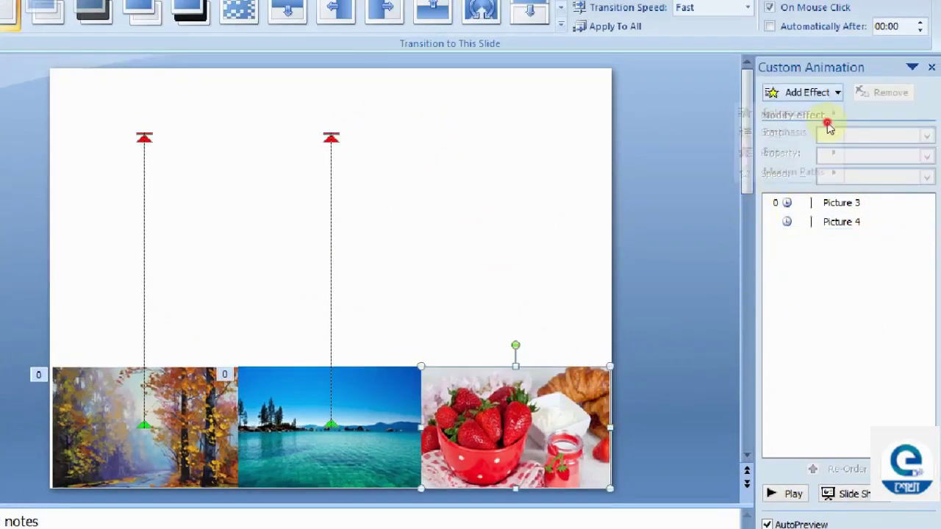
Give the strawberry picture an Up motion path.
left_click(809, 92)
mouse_move(793, 173)
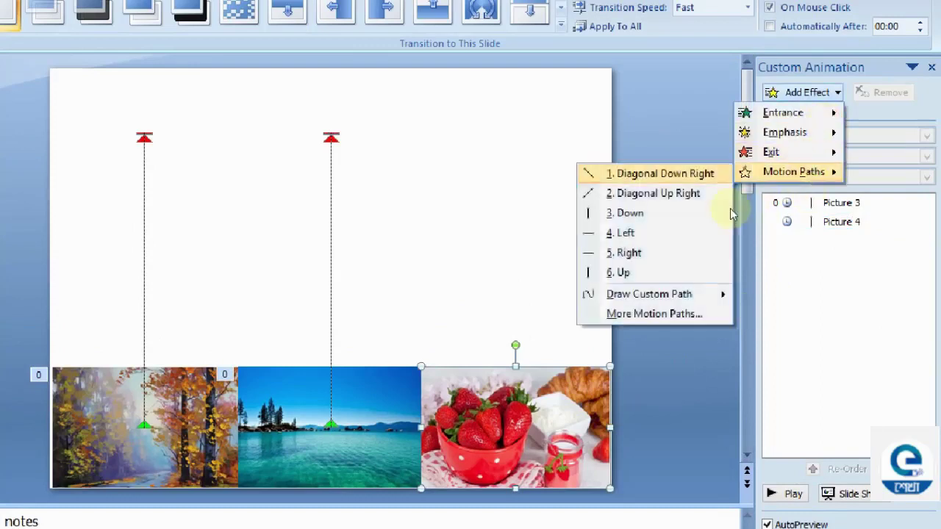
left_click(683, 272)
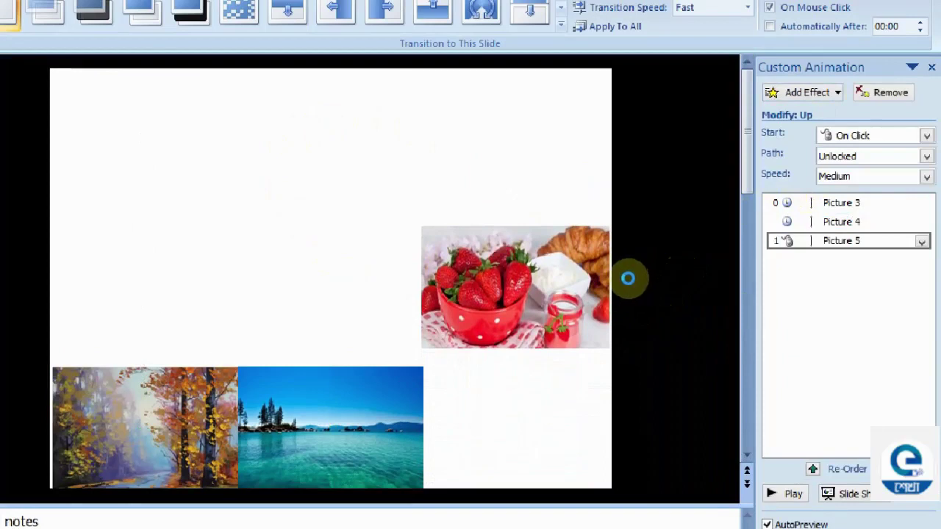
Stretch the strawberry path upward to end level with the other two, and preview all three.
left_click(601, 306)
left_click_drag(602, 283, 605, 170)
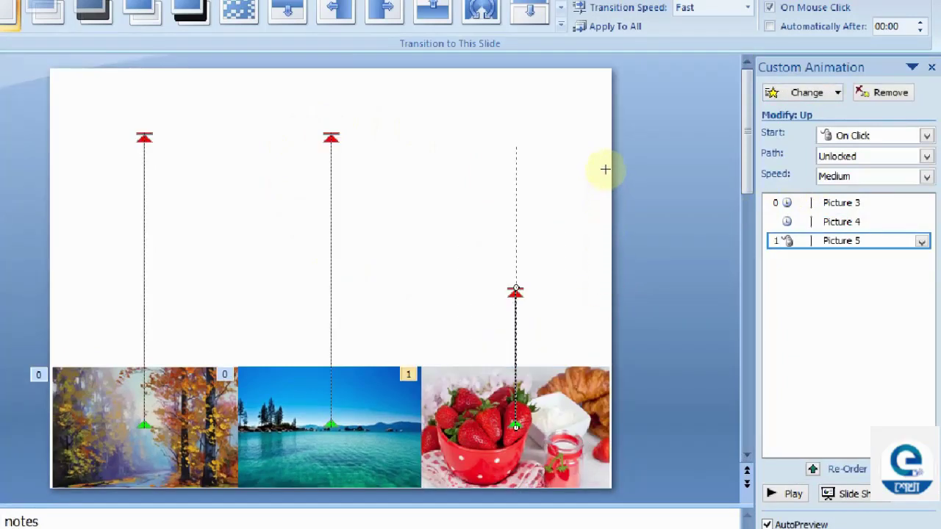
left_click_drag(605, 170, 609, 174)
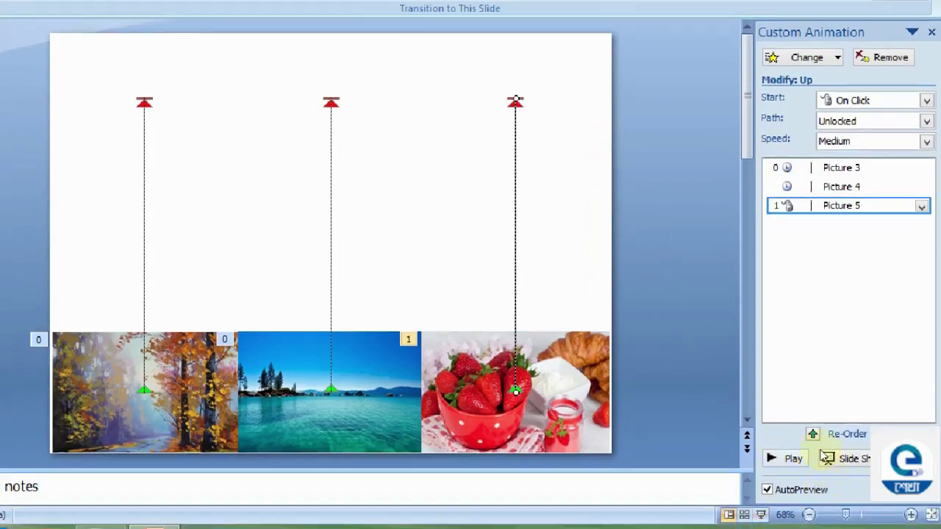
left_click(821, 455)
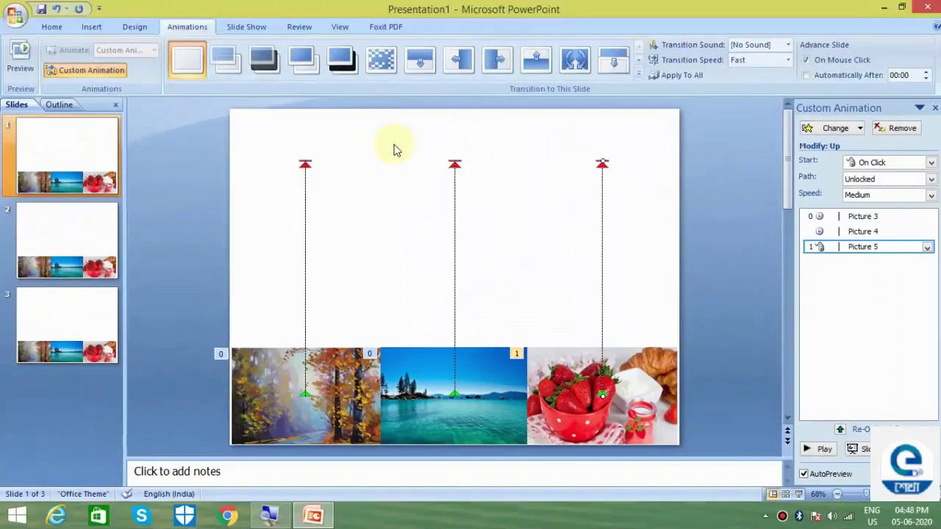
left_click(100, 241)
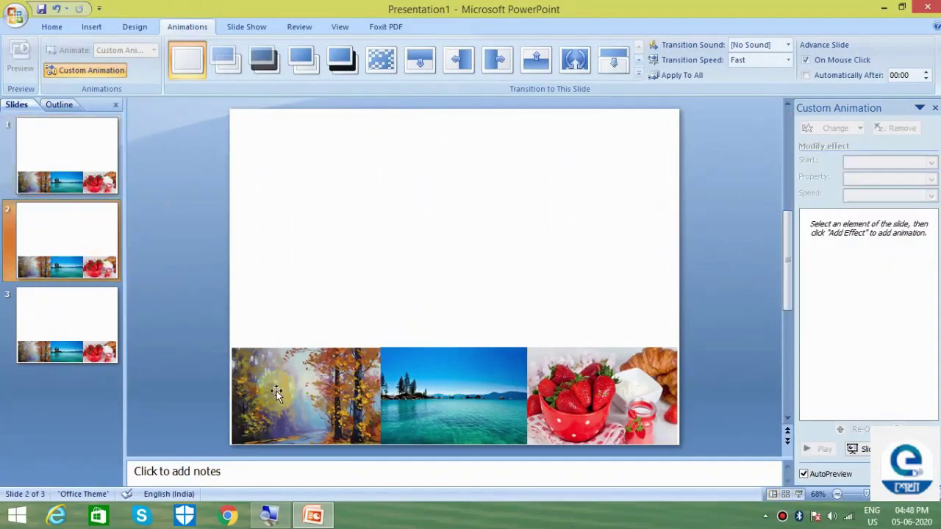
Place the autumn photo top-left, the lake photo beside it, and the strawberry photo in the top-right slot.
mouse_move(276, 391)
left_mouse_down()
mouse_move(292, 175)
mouse_move(282, 163)
left_mouse_up()
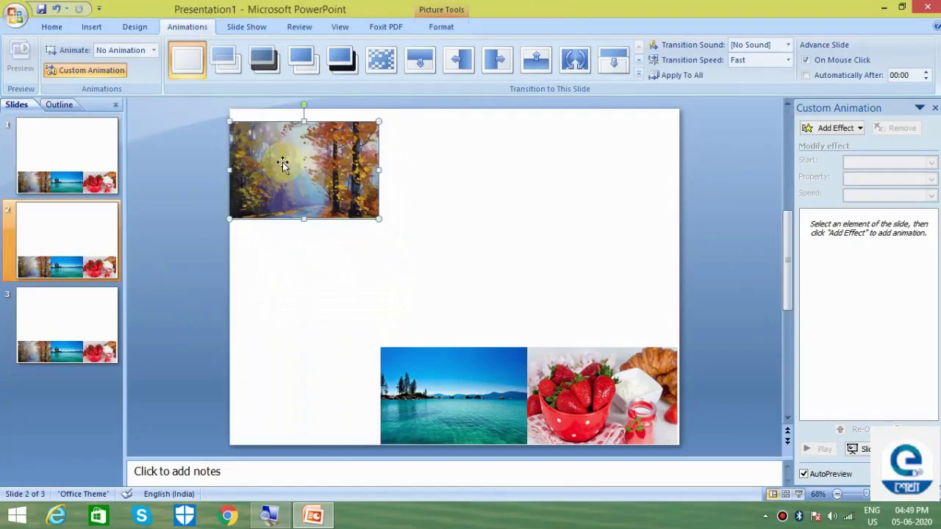
key("Up")
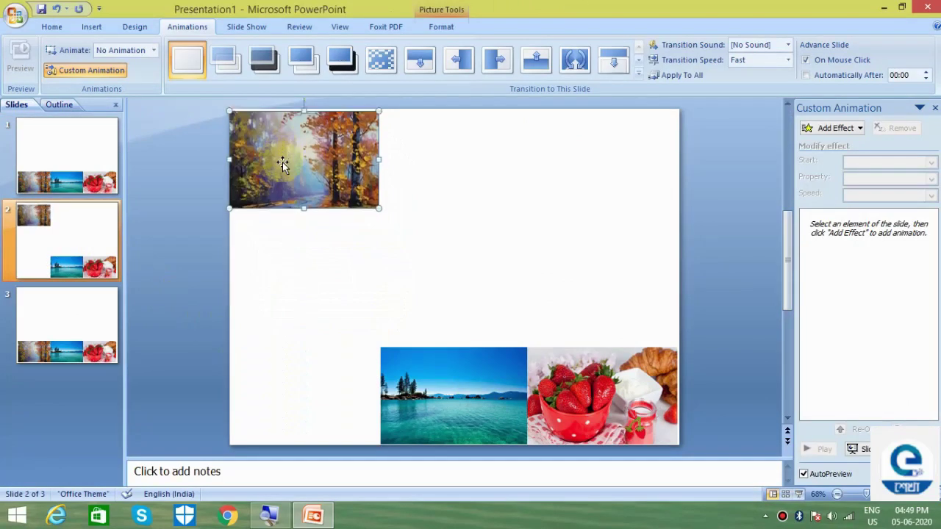
left_click_drag(453, 390, 465, 155)
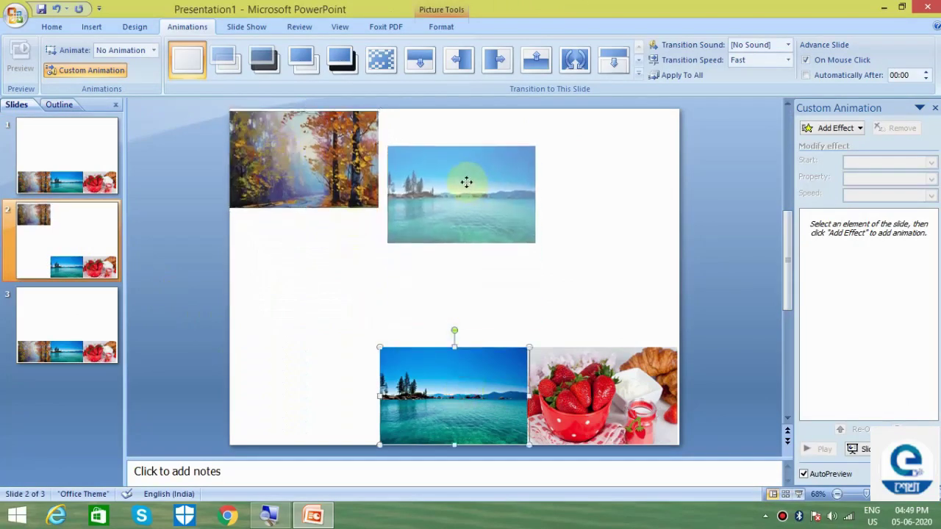
left_click_drag(465, 155, 460, 159)
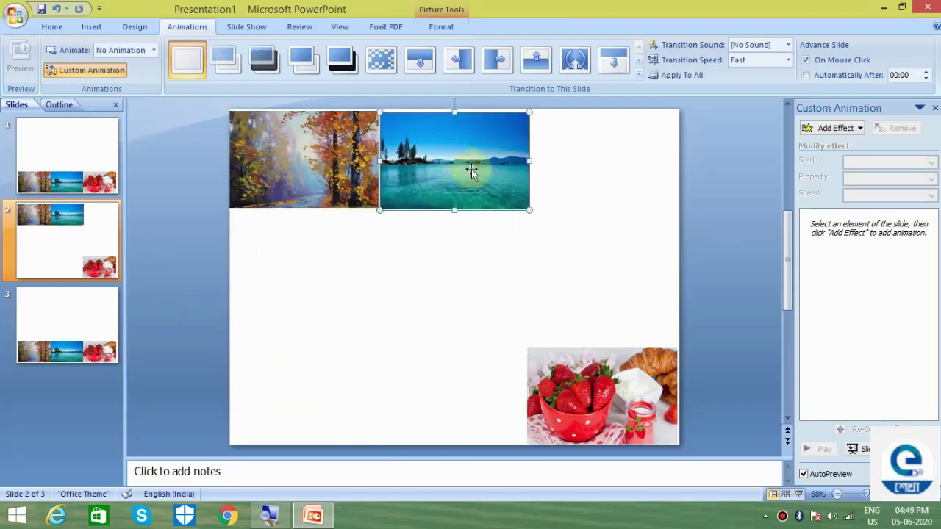
left_click_drag(562, 367, 568, 134)
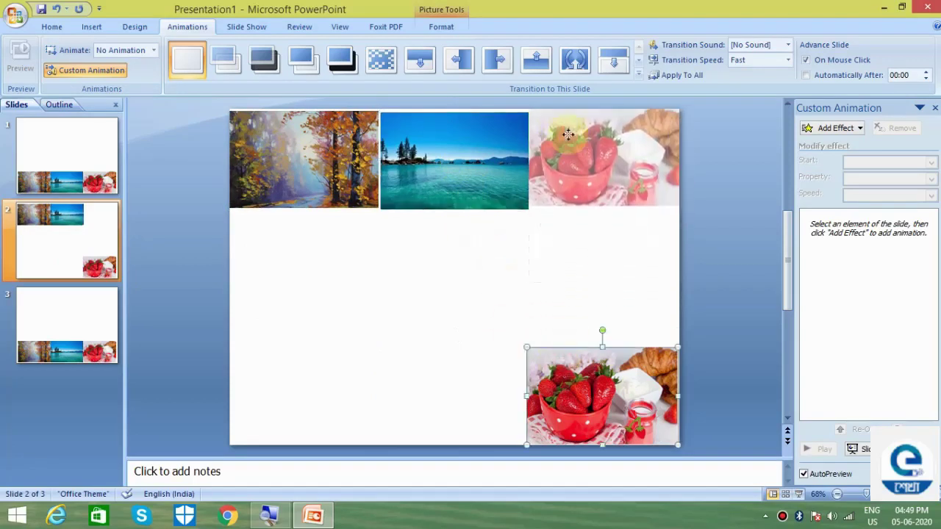
left_click_drag(568, 133, 569, 136)
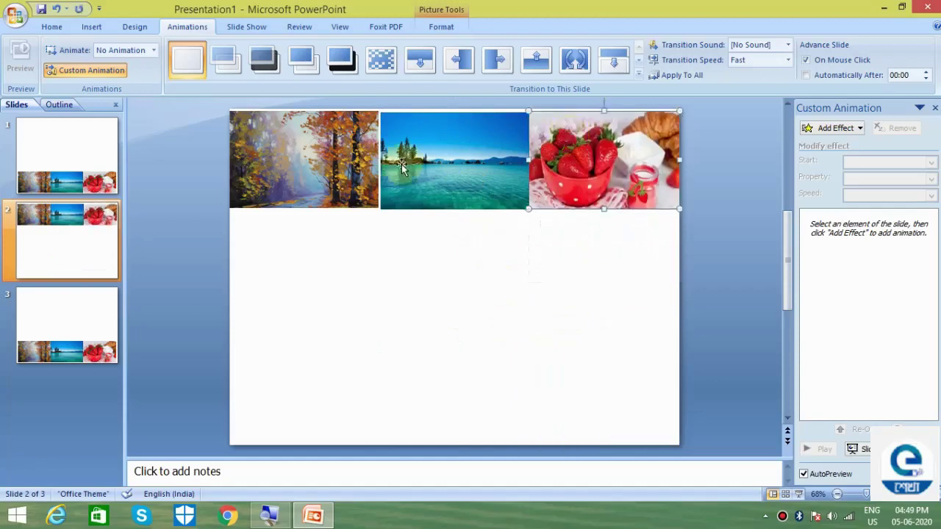
left_click(443, 154)
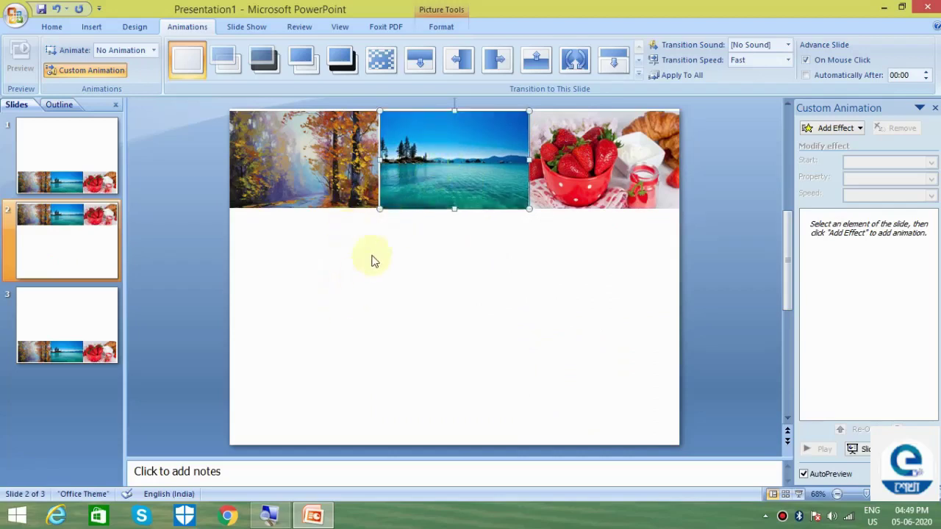
Apply a Down motion path to the autumn forest photo.
left_click(335, 184)
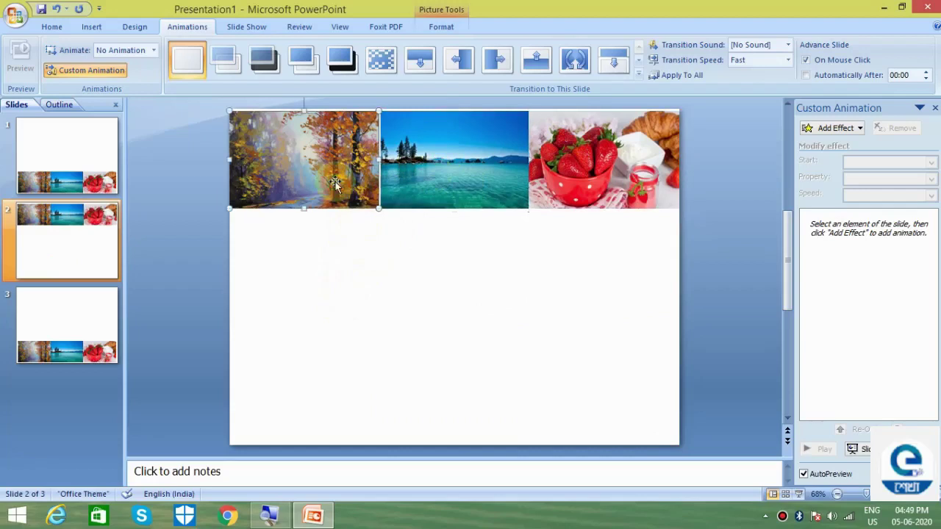
left_click(849, 128)
mouse_move(826, 189)
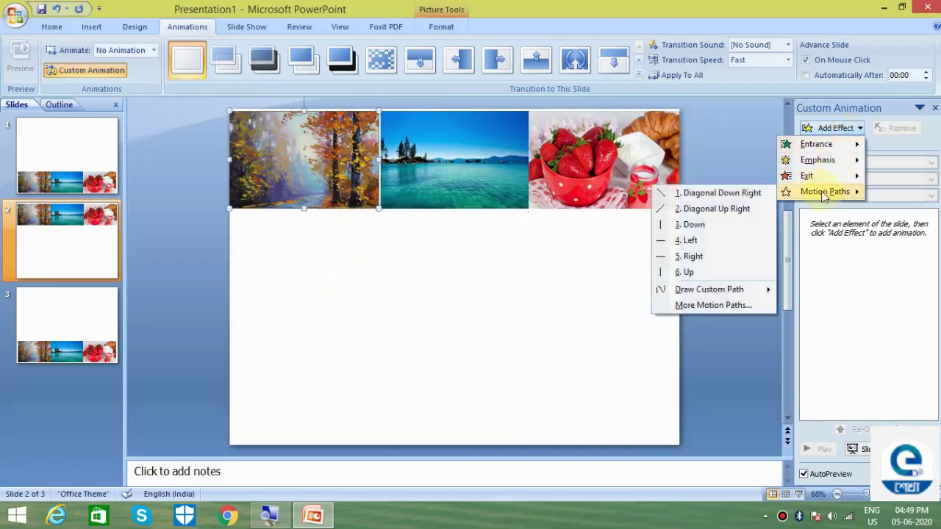
left_click(692, 225)
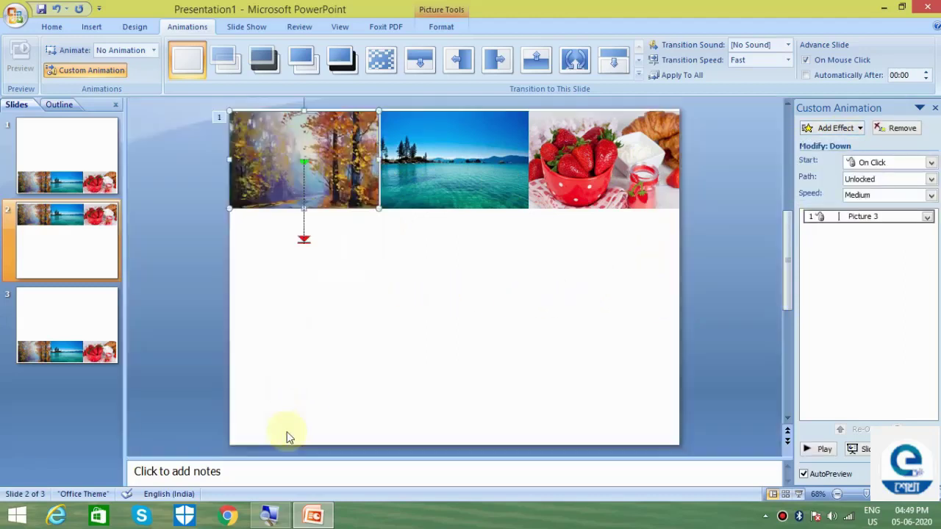
Lengthen the forest path toward the slide bottom, preview, and set it to start After Previous.
left_click(303, 241)
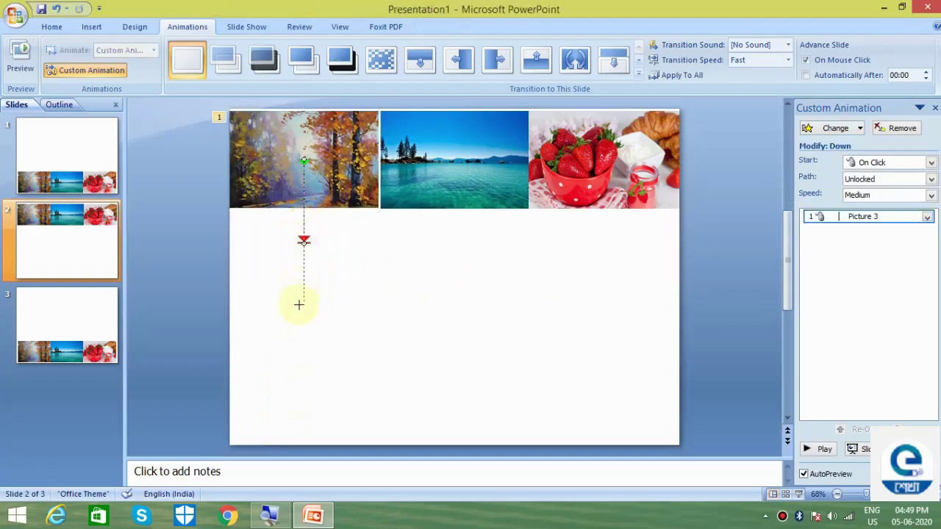
left_click_drag(292, 387, 294, 388)
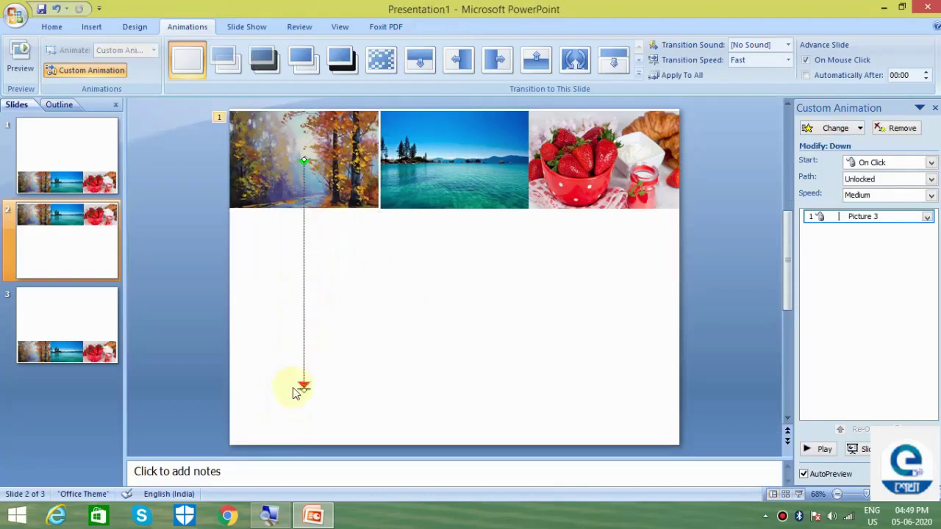
left_click(821, 451)
left_click(819, 452)
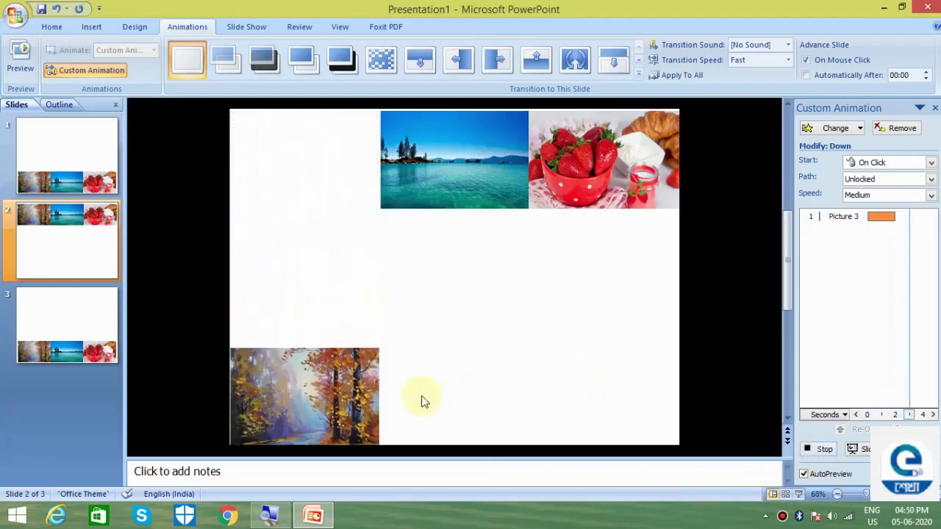
left_click(931, 163)
left_click(893, 199)
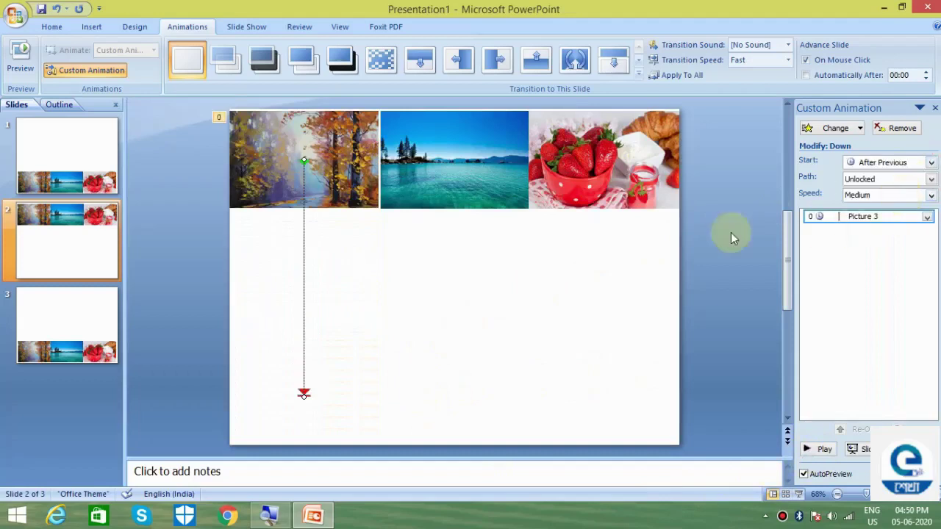
Apply a Down motion path to the lake photo and preview the slide's animations.
left_click(498, 143)
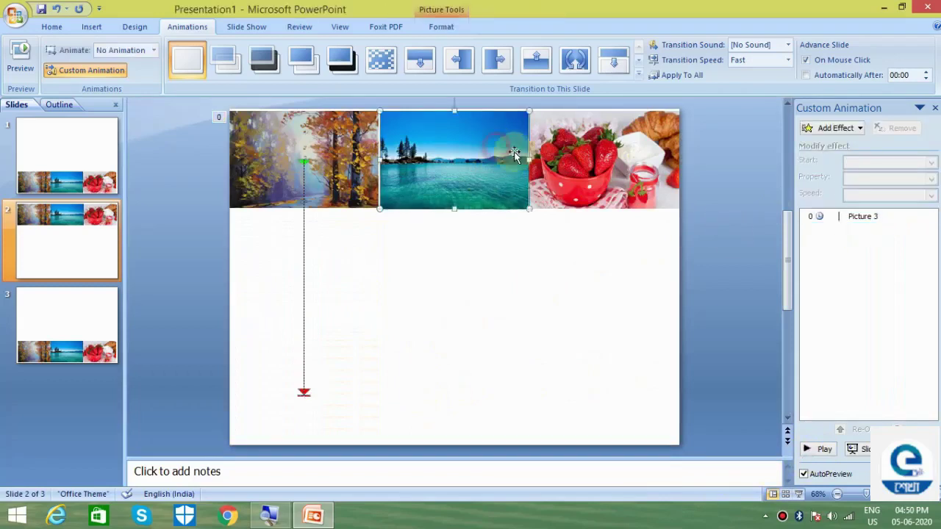
left_click(855, 128)
mouse_move(837, 191)
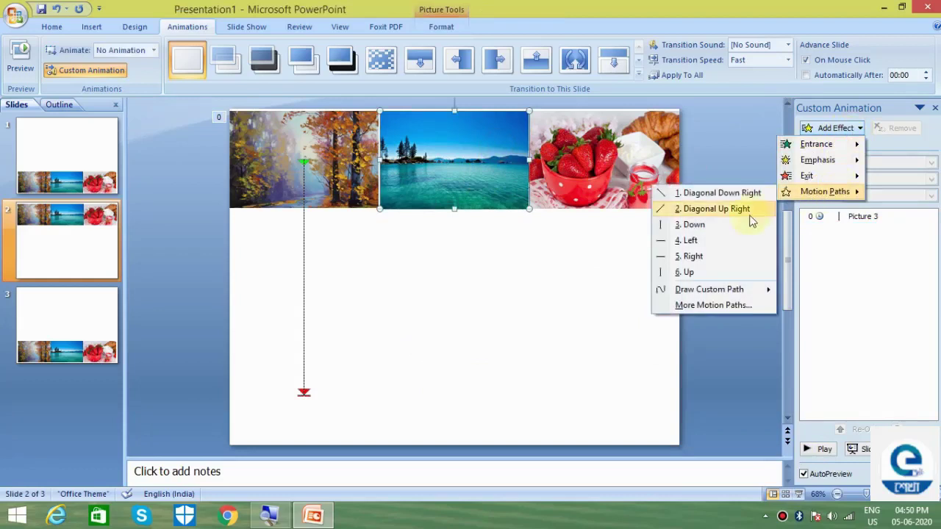
left_click(694, 224)
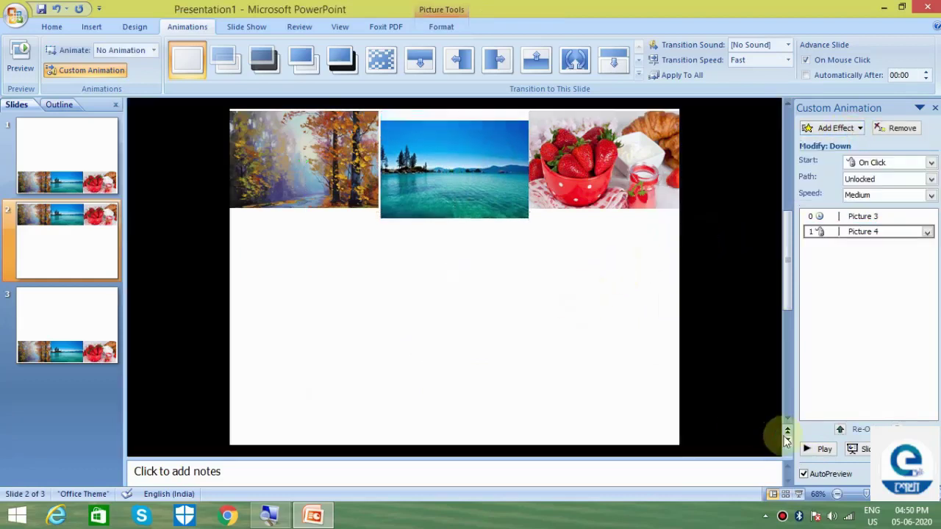
left_click(821, 449)
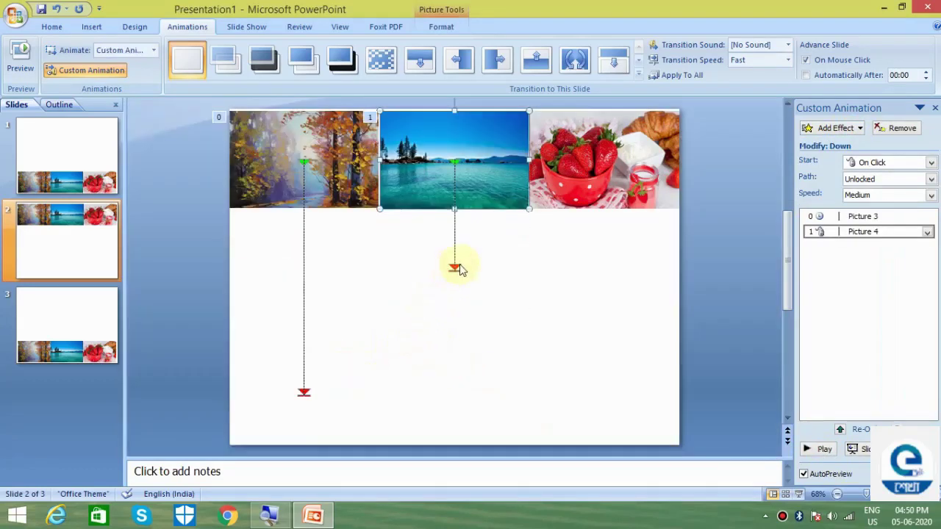
Adjust the lake path to reach mid-slide, preview it, and set it to start After Previous.
left_click(454, 266)
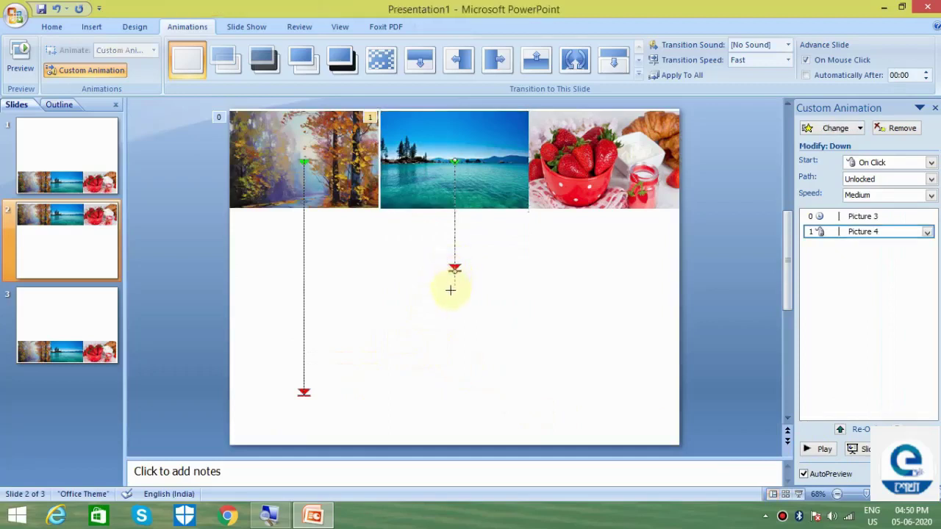
left_click(817, 451)
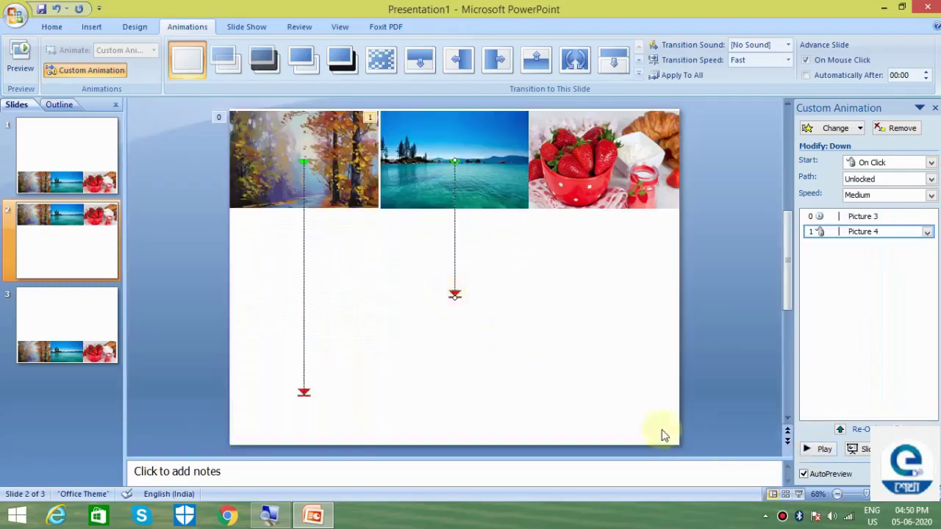
left_click(819, 450)
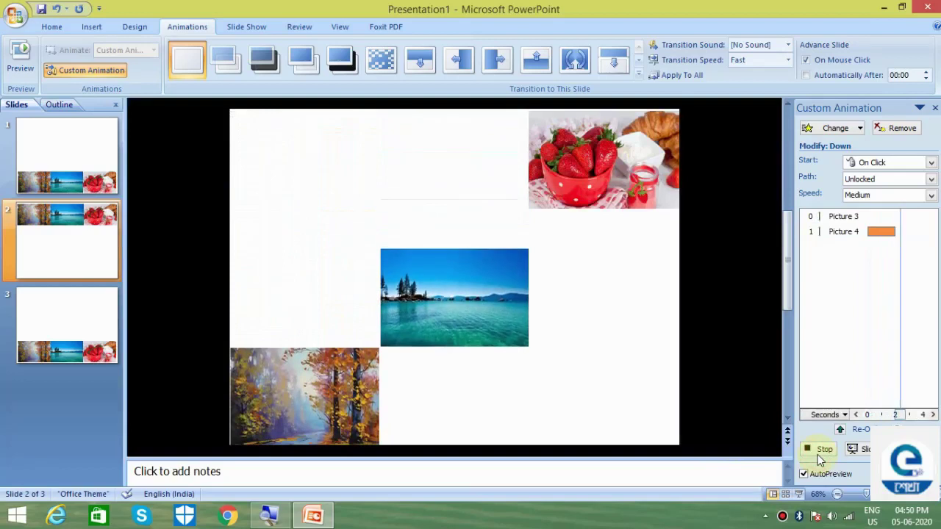
left_click(931, 163)
left_click(909, 203)
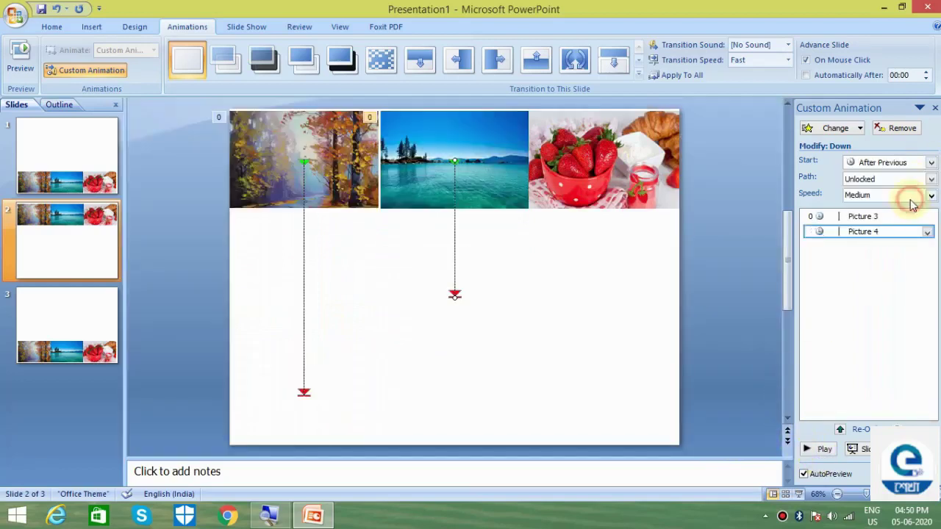
Add a Down motion path to the strawberry photo, shortened to end just below the row, and preview.
left_click(608, 164)
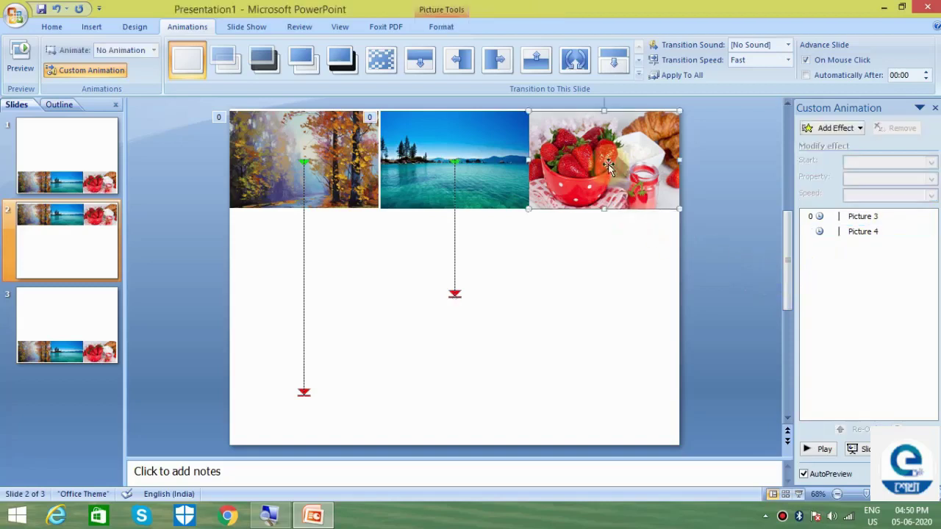
left_click(836, 128)
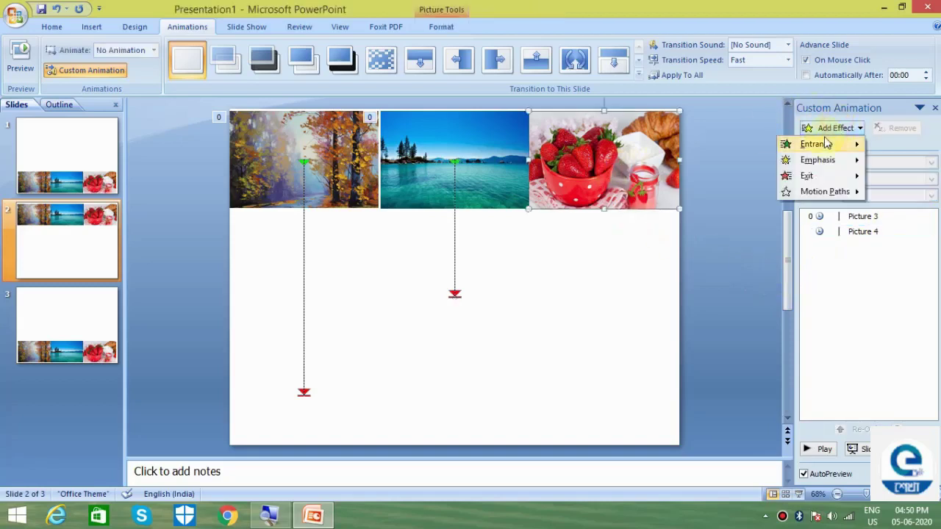
mouse_move(853, 191)
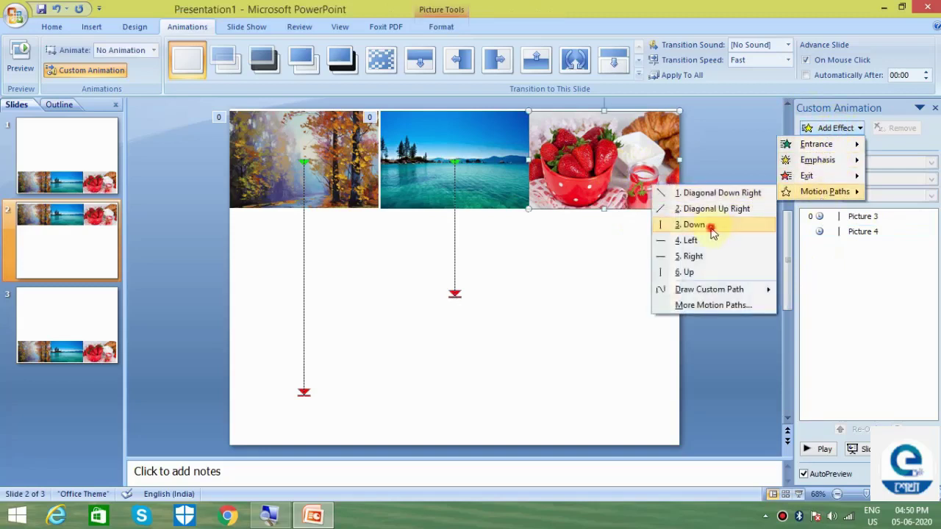
left_click(710, 227)
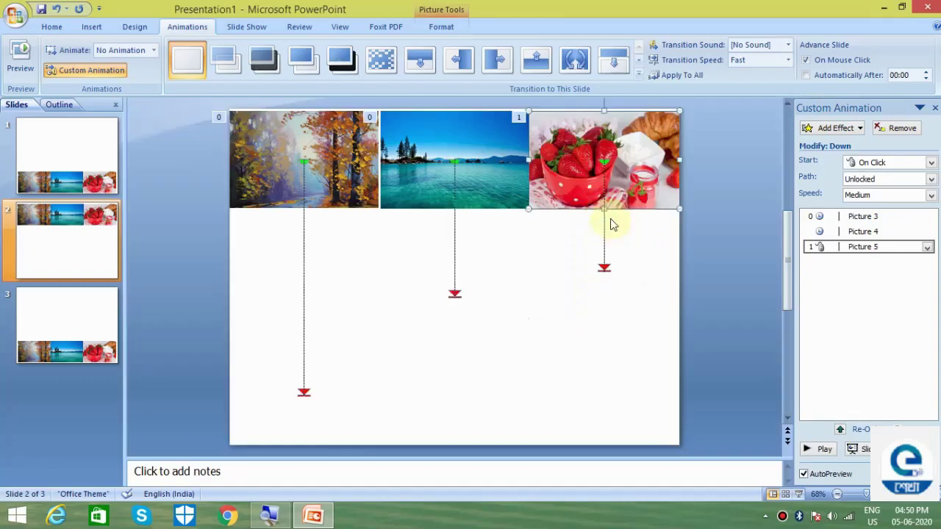
left_click(604, 216)
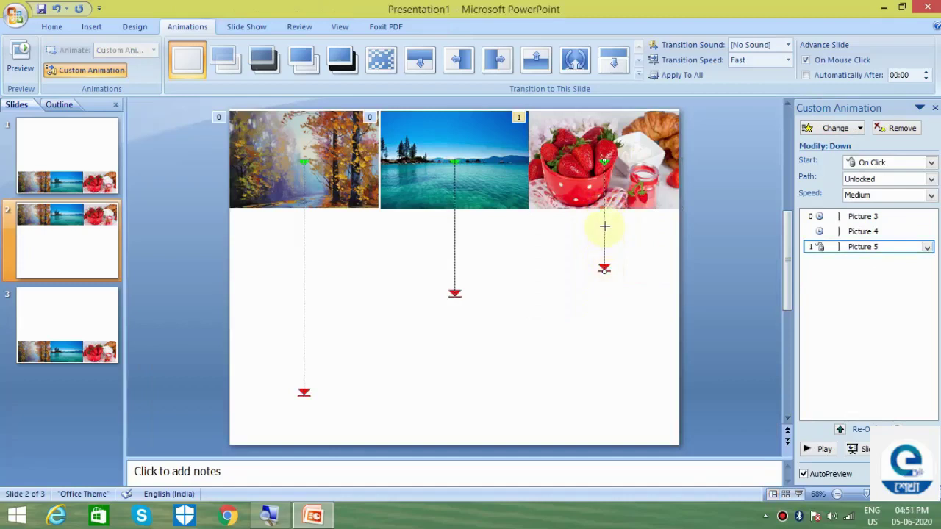
left_click(813, 451)
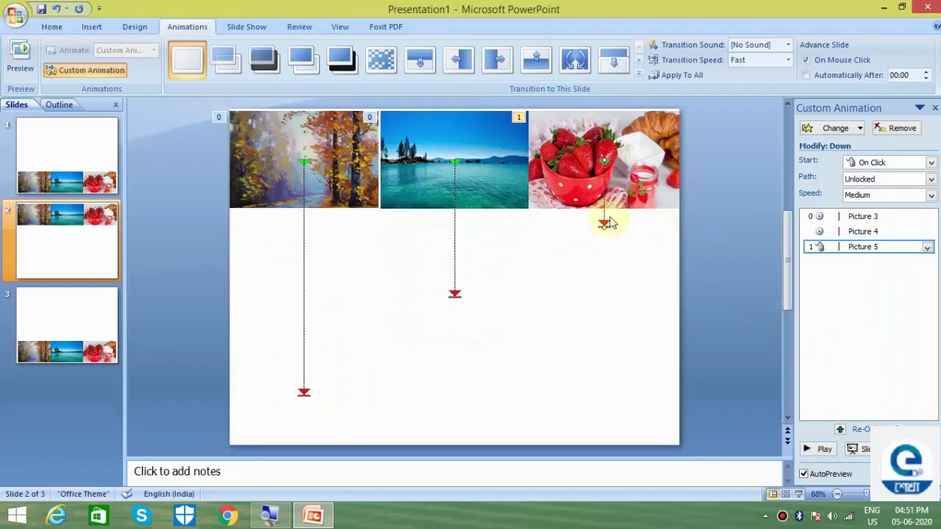
left_click_drag(604, 226, 604, 203)
left_click(823, 449)
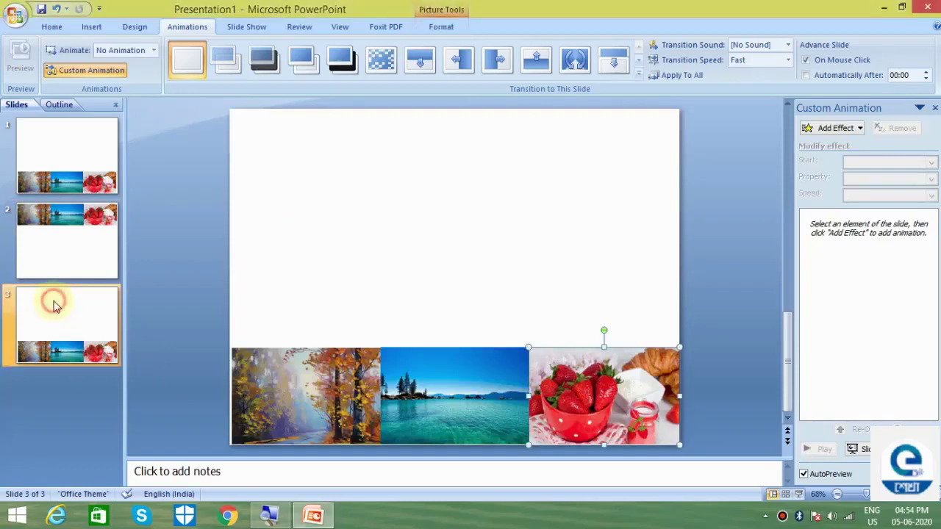
Move slide 3's lake photo up to mid-slide and the strawberry photo to the upper right.
mouse_move(410, 391)
left_mouse_down()
mouse_move(403, 306)
mouse_move(415, 285)
left_mouse_up()
left_click(581, 414)
left_click_drag(603, 329, 592, 200)
Fine-tune the lake photo so its corner aligns with the autumn forest photo.
left_click(413, 312)
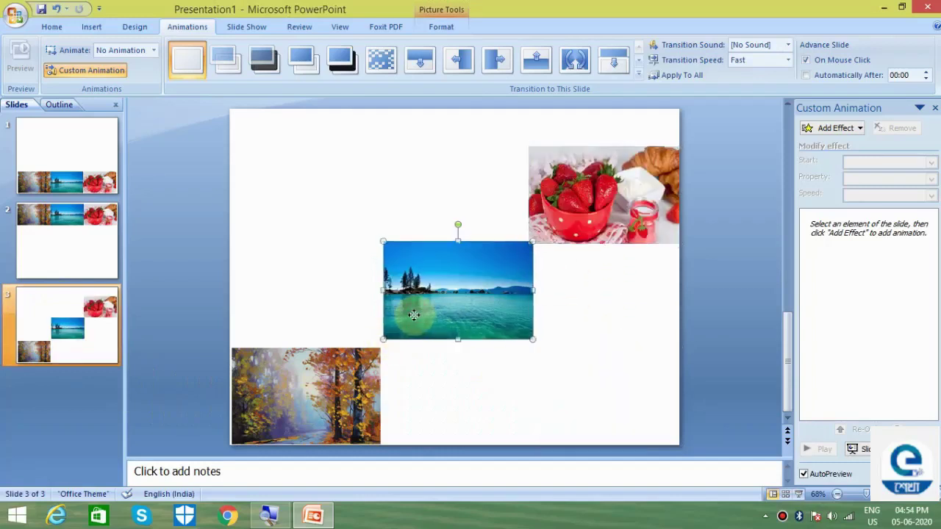
left_click_drag(411, 315, 407, 315)
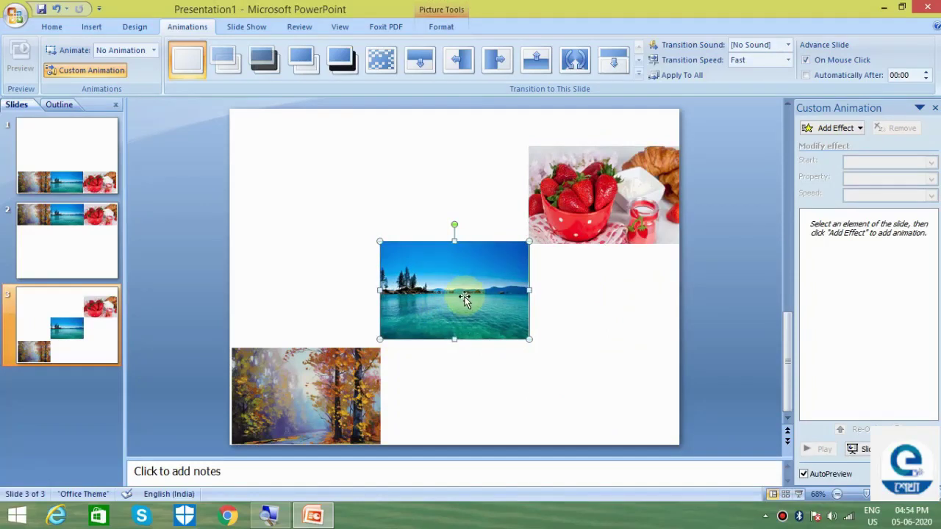
left_click_drag(464, 297, 464, 299)
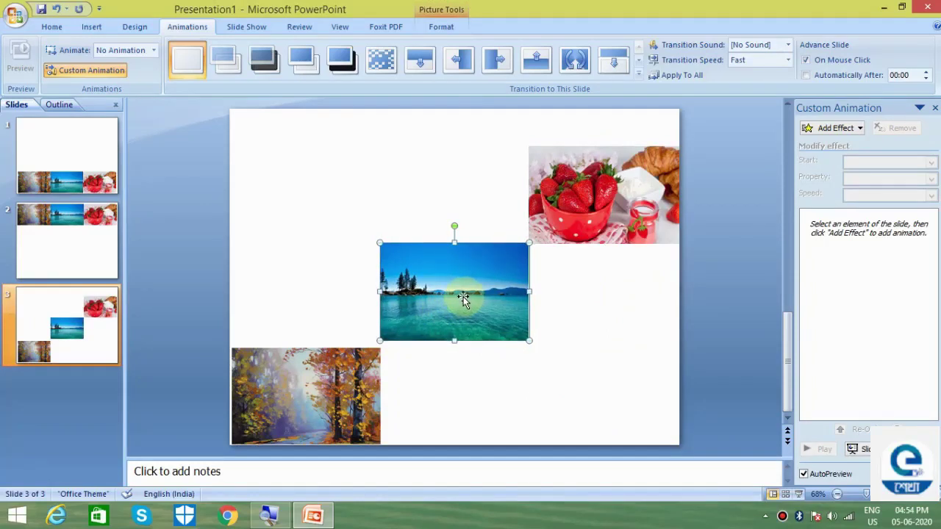
left_click_drag(463, 298, 463, 302)
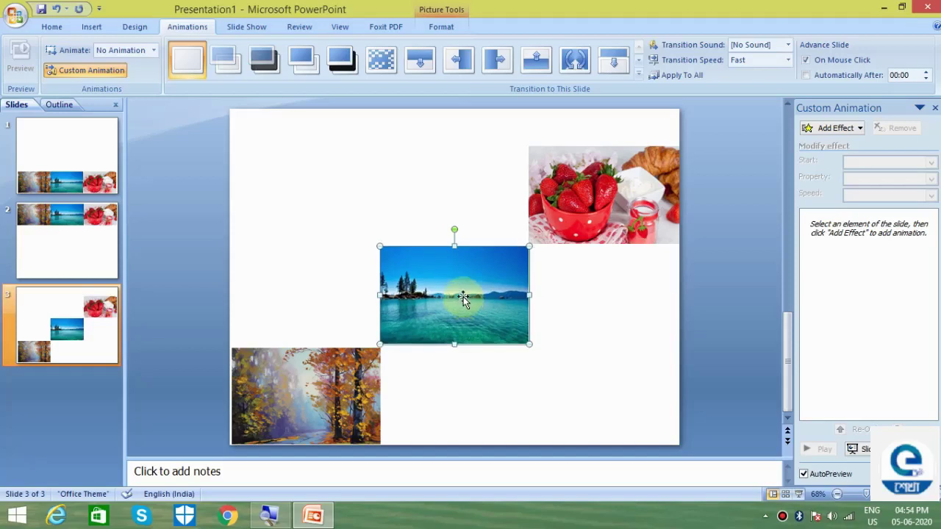
left_click(333, 367)
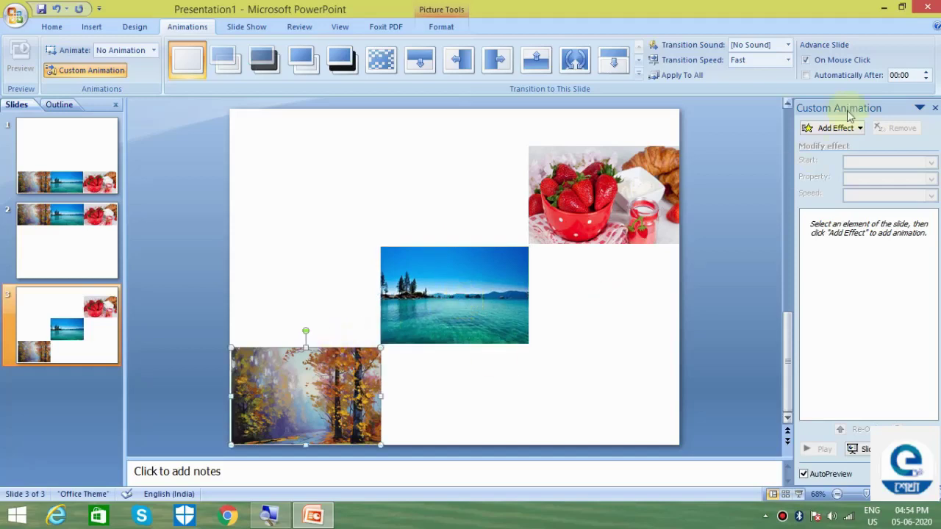
left_click(850, 130)
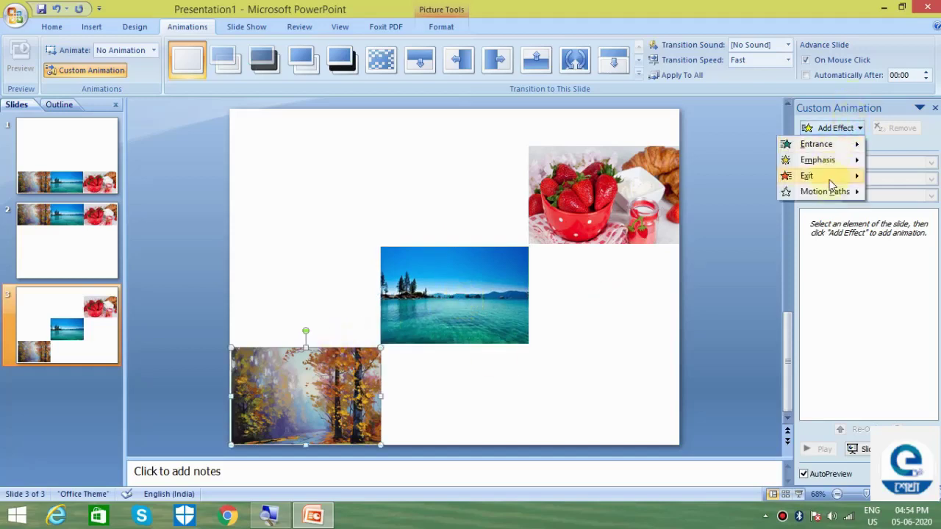
Draw a straight Line custom motion path rightward from the autumn picture and preview it.
mouse_move(830, 192)
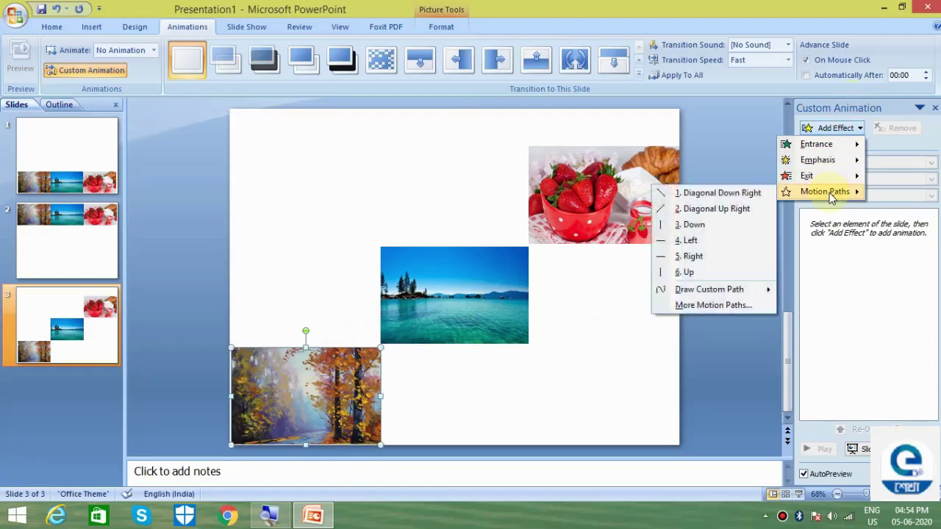
mouse_move(725, 292)
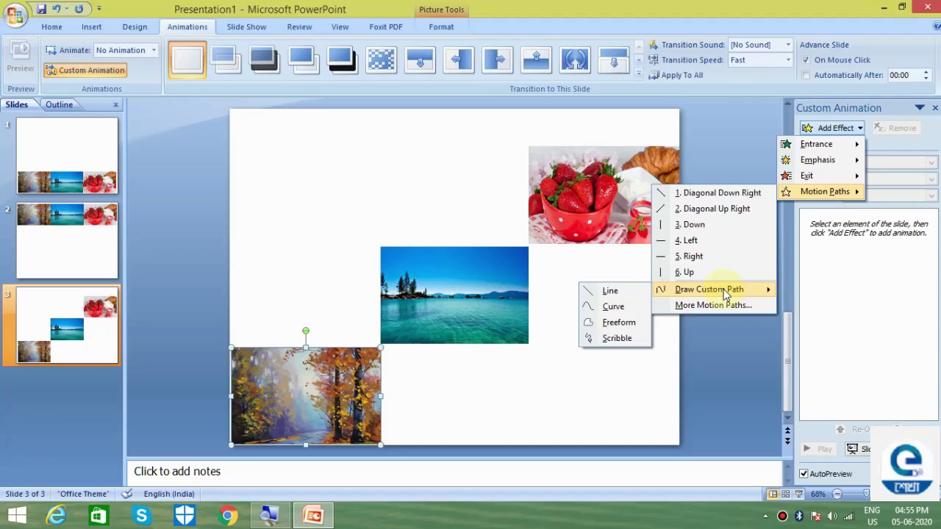
left_click(628, 293)
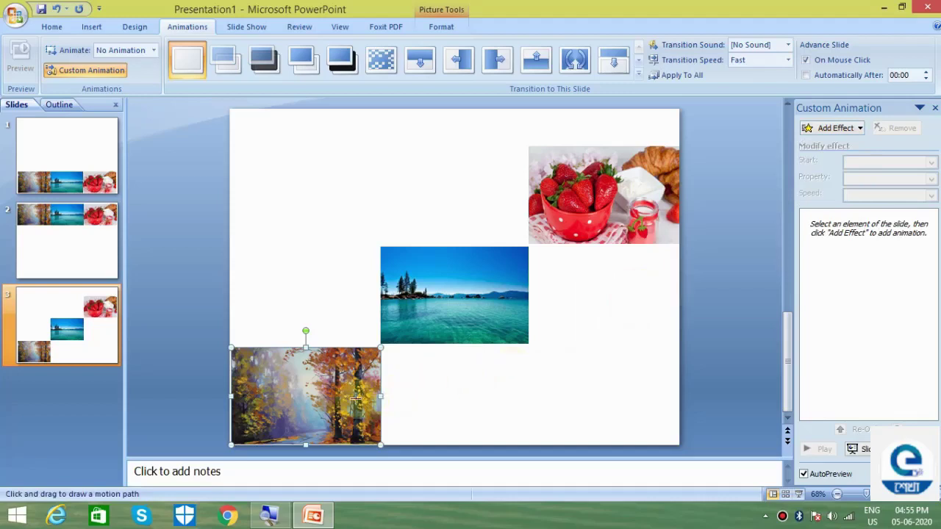
left_click_drag(351, 396, 473, 397)
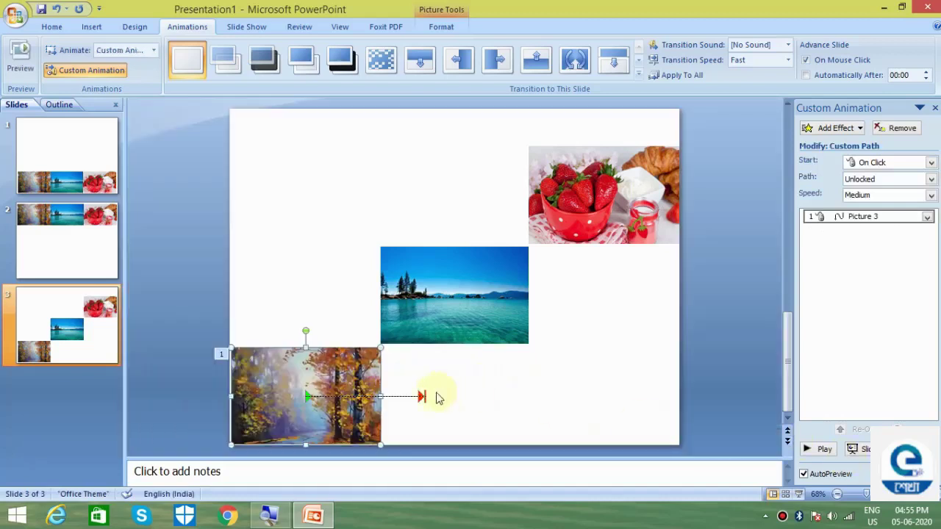
left_click(423, 398)
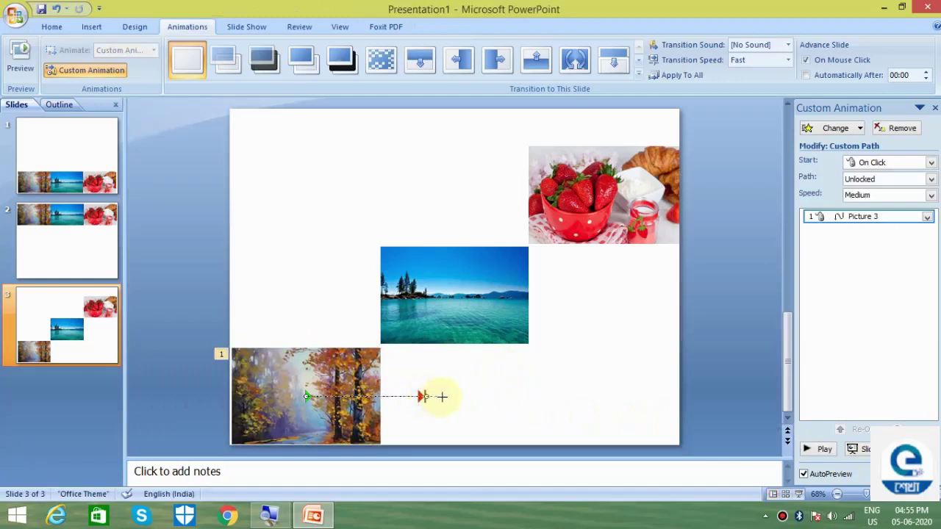
left_click(824, 449)
Extend the autumn path slightly further right and set it to start After Previous.
left_click_drag(456, 400, 466, 401)
left_click(826, 454)
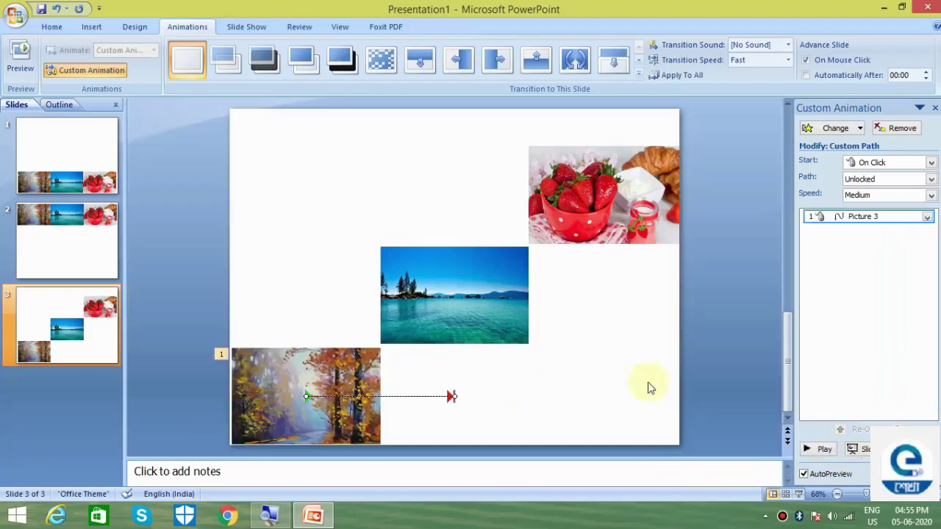
left_click(930, 163)
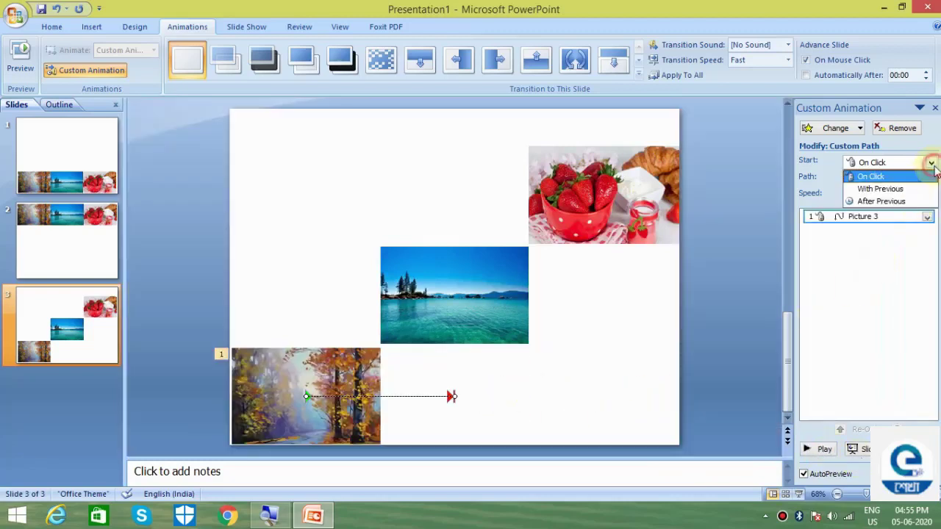
left_click(911, 202)
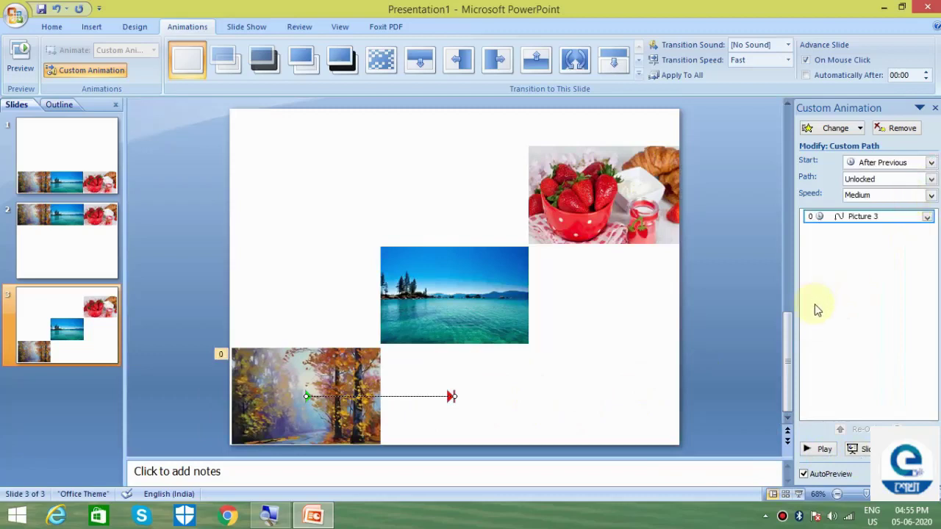
left_click(577, 176)
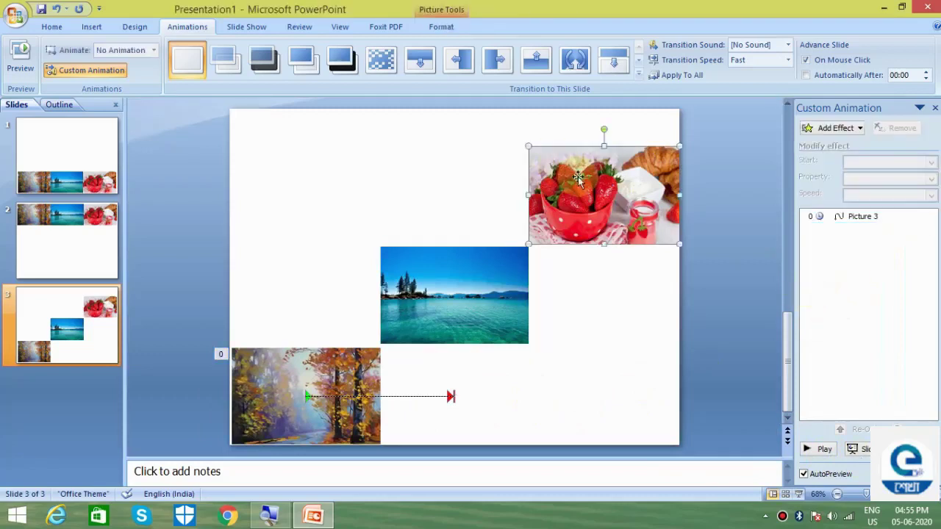
Draw a straight Line custom motion path leftward from the strawberry picture.
left_click(833, 129)
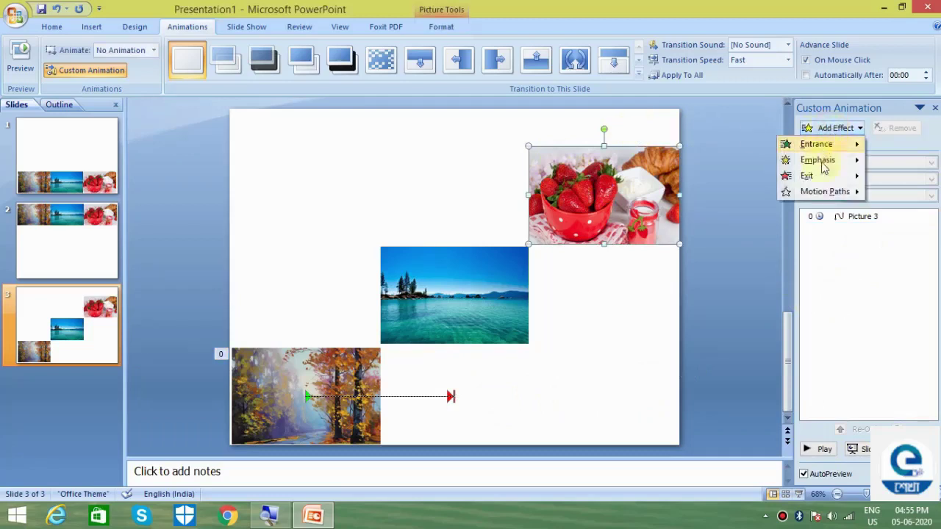
mouse_move(822, 192)
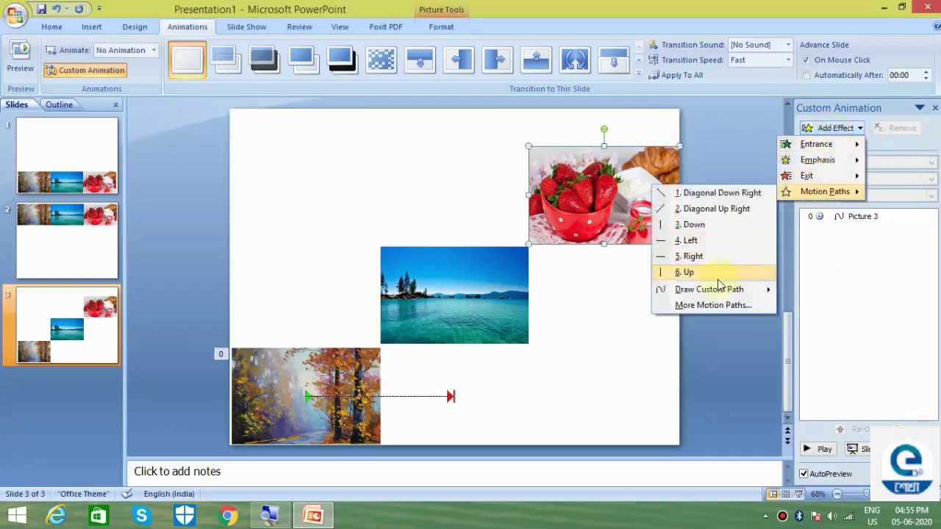
mouse_move(705, 288)
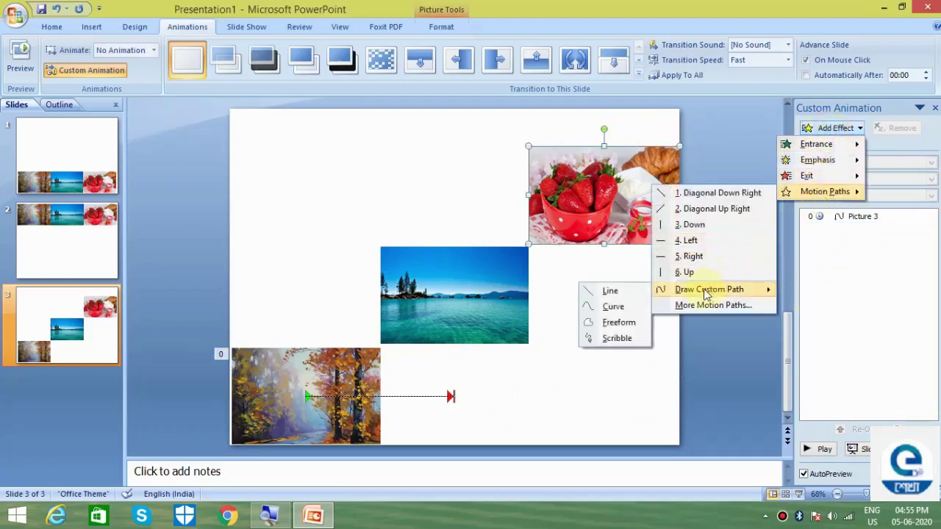
left_click(610, 291)
left_click_drag(532, 192, 444, 196)
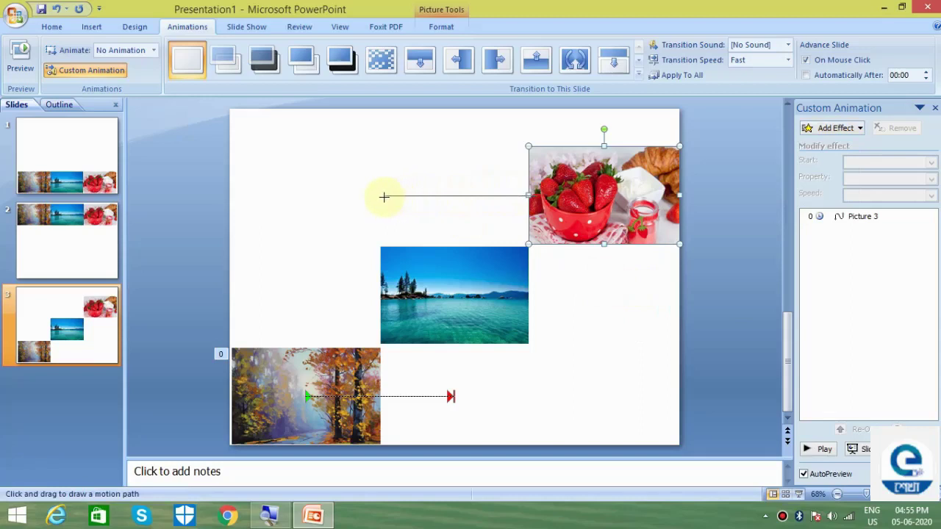
left_click_drag(384, 197, 384, 197)
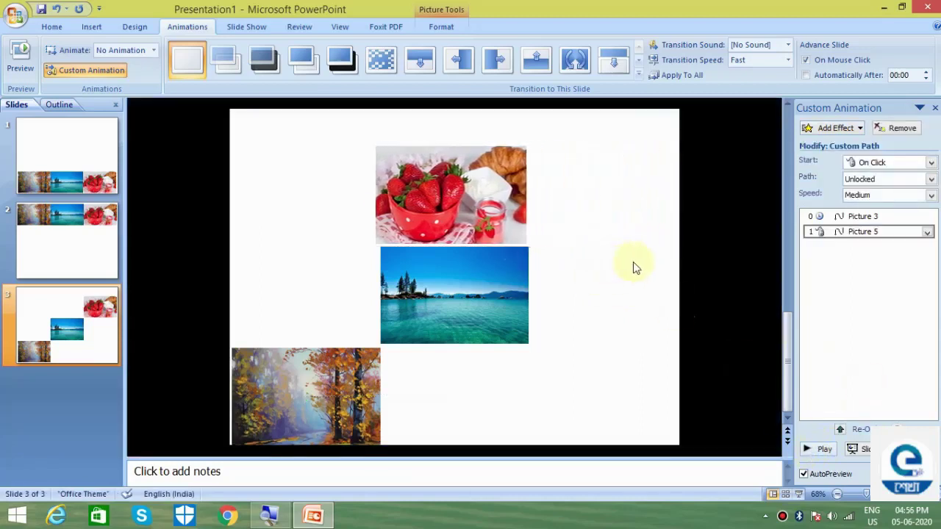
Preview the strawberry path and set it to start After Previous.
left_click(455, 195)
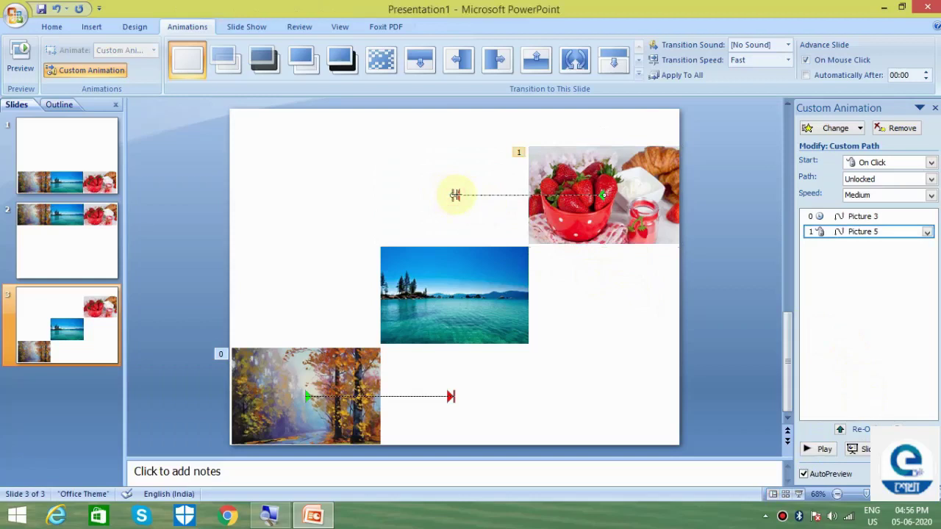
left_click(823, 451)
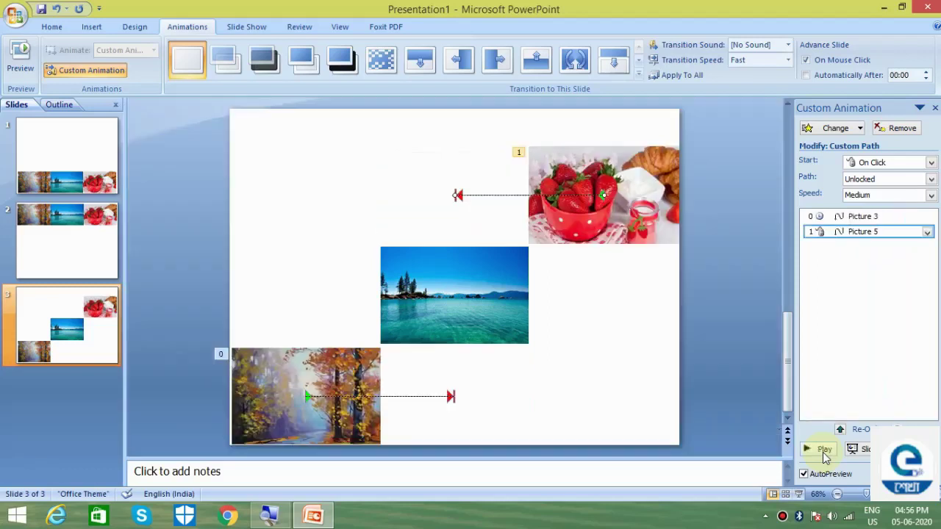
left_click(931, 163)
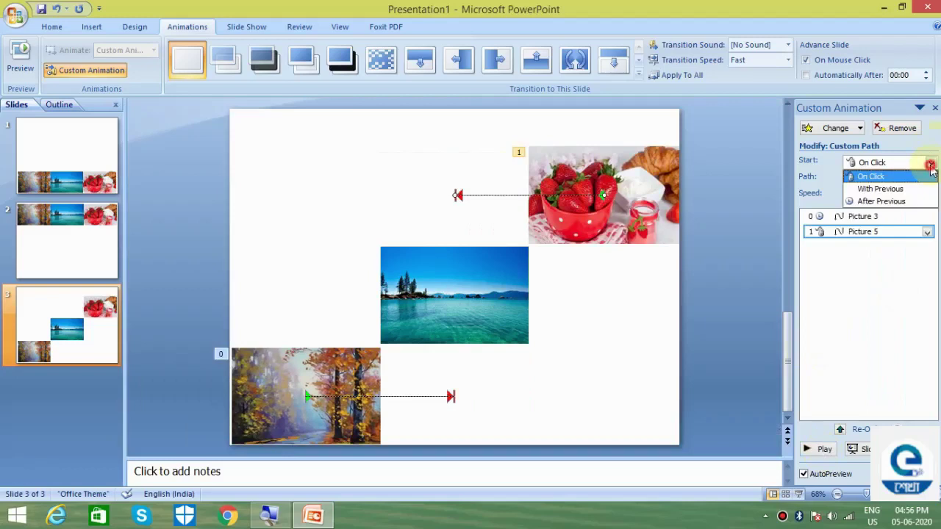
left_click(896, 202)
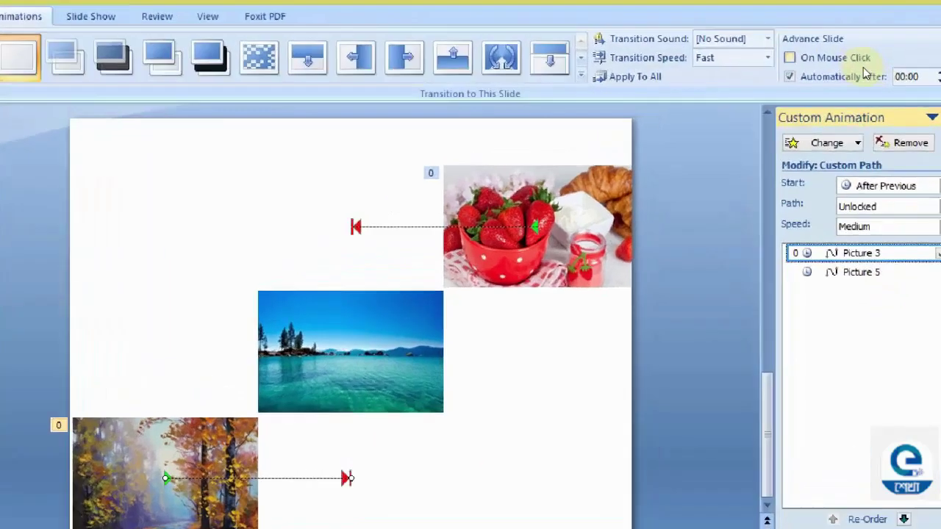
Replace On Mouse Click with advancing Automatically After 00:00, applied to every slide.
left_click(838, 59)
left_click(790, 76)
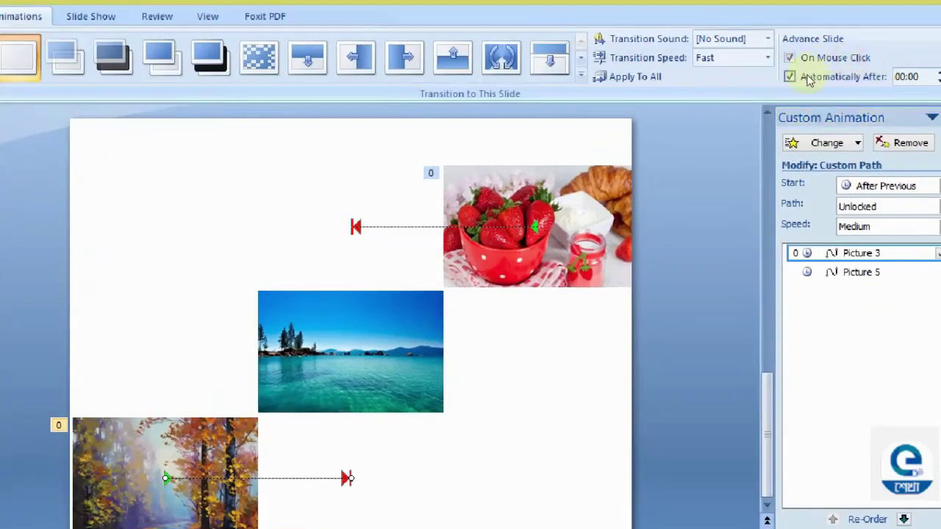
left_click(807, 59)
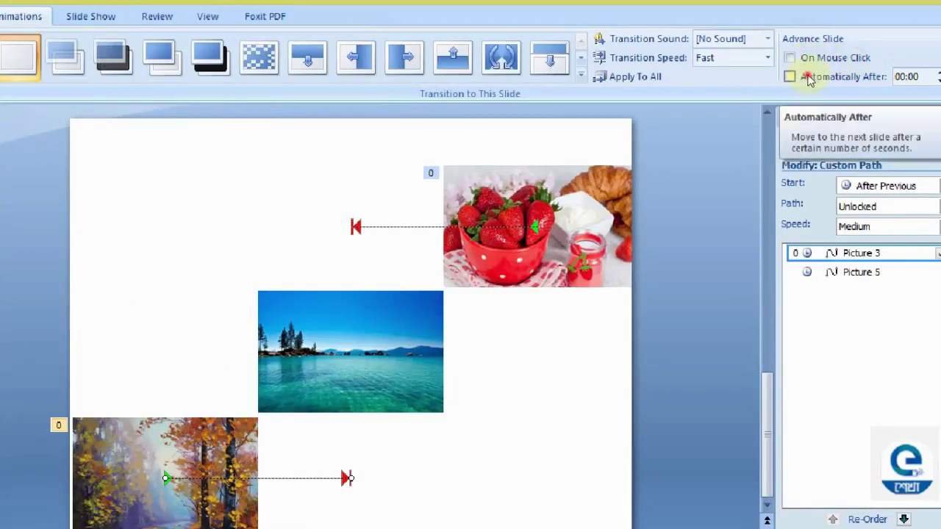
left_click(809, 80)
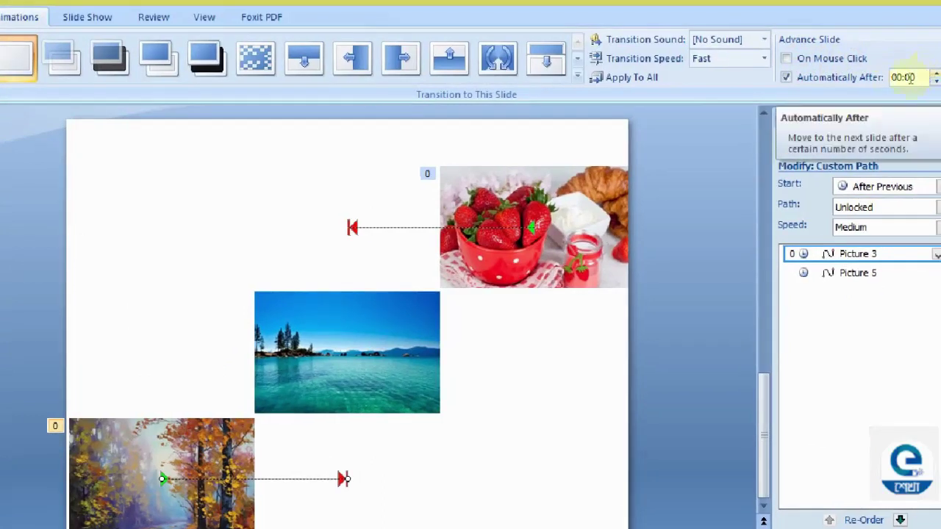
left_click(636, 81)
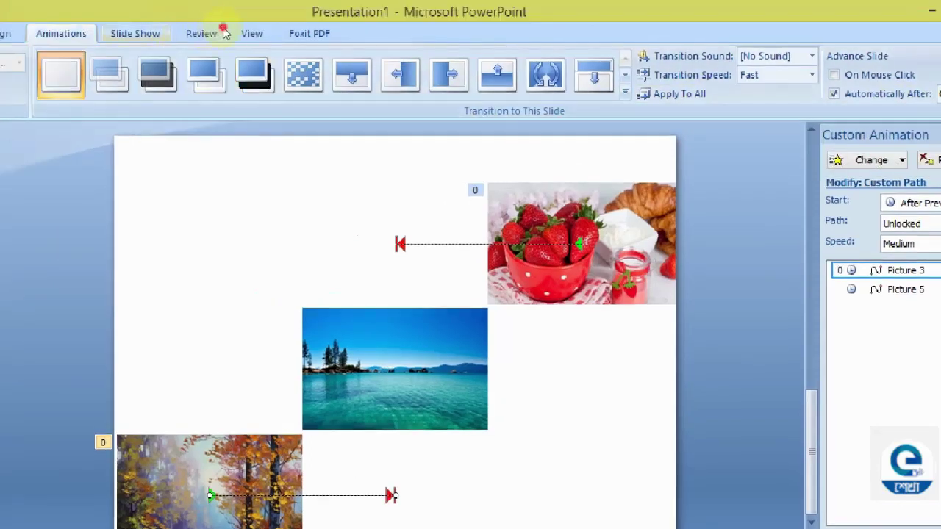
scroll(220, 33, "down", 1)
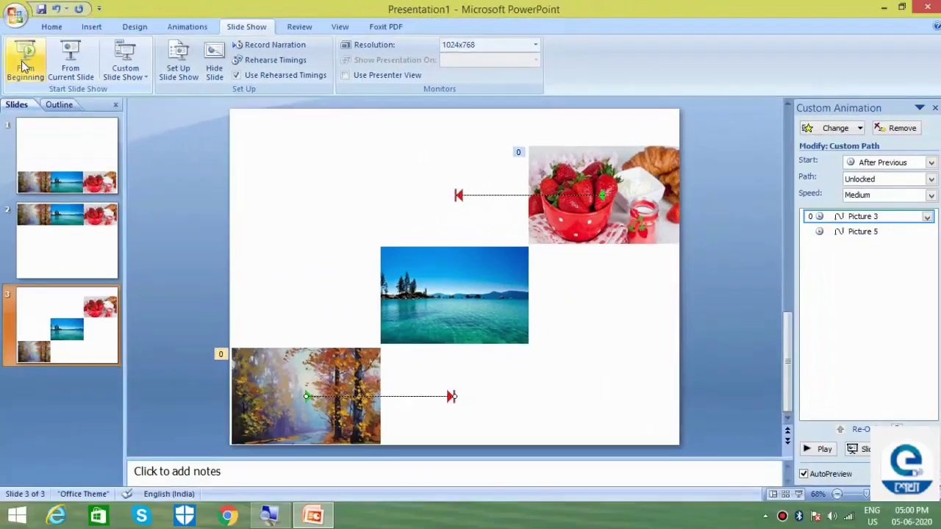
Play the show From Beginning through all three animated slides, then click the end screen to exit.
left_click(22, 66)
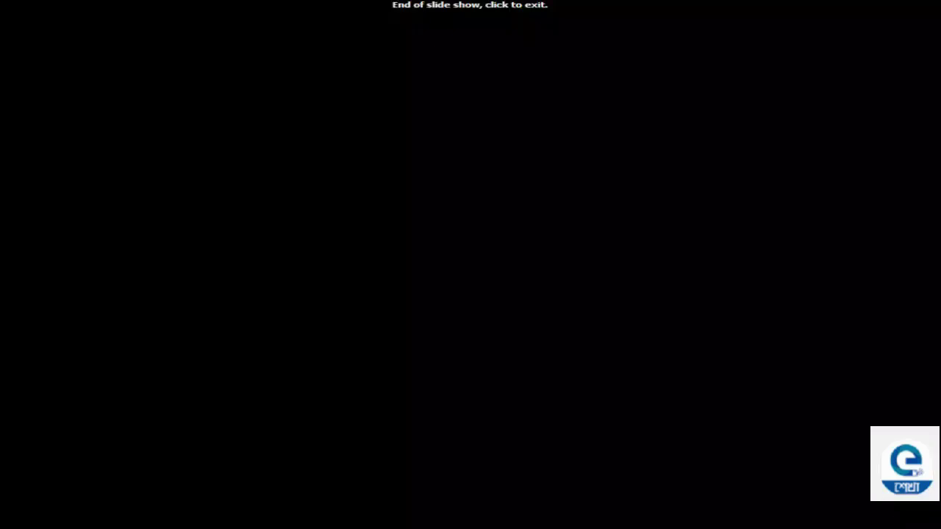
left_click(473, 266)
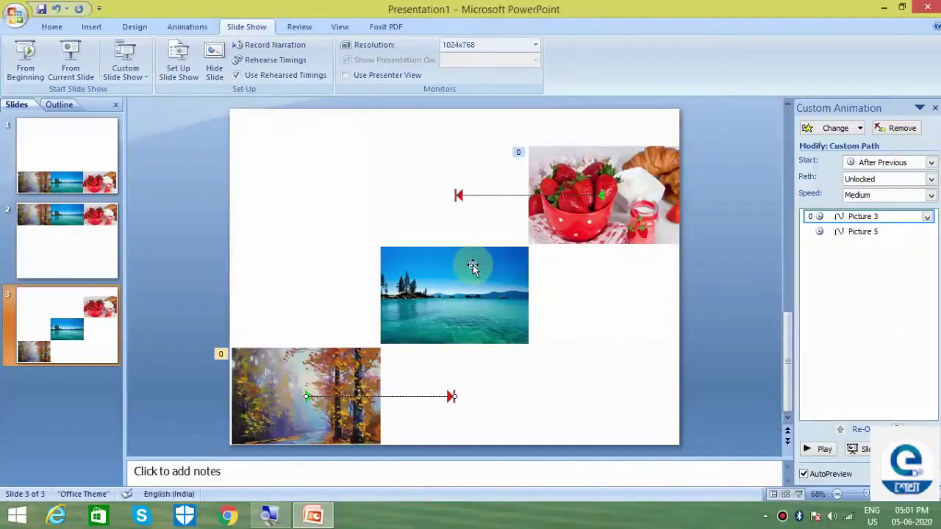